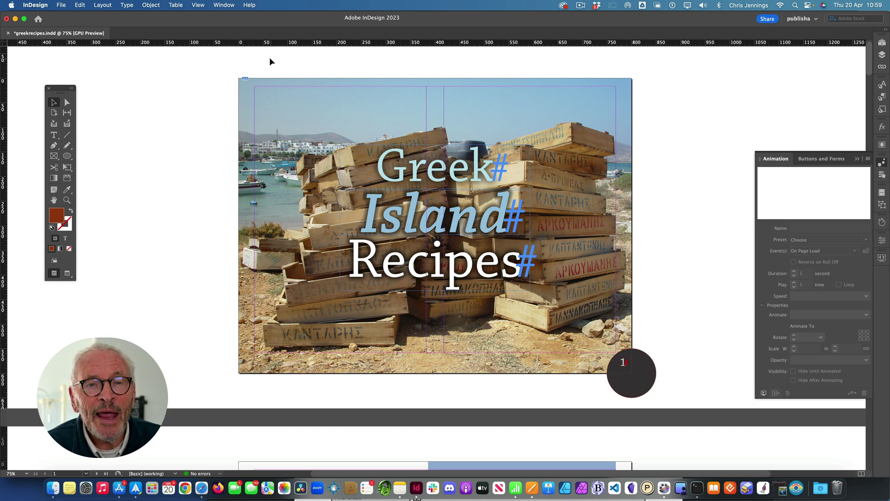
pyautogui.click(223, 5)
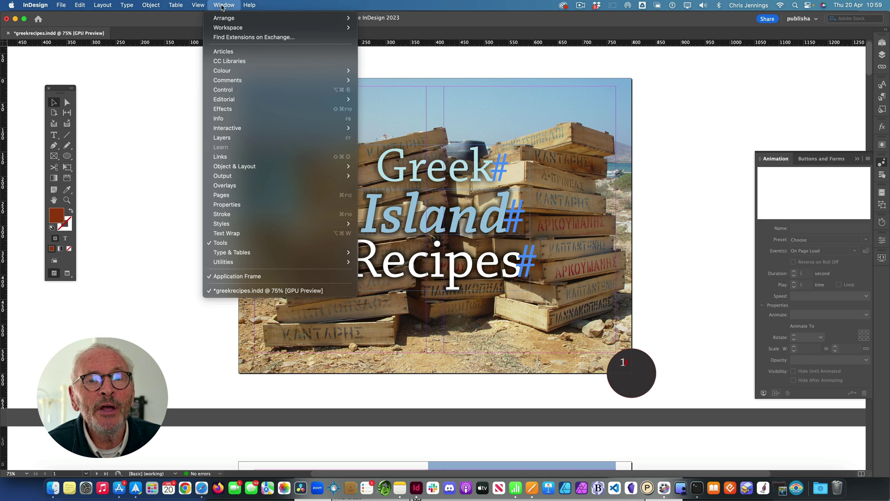
pyautogui.moveTo(227, 127)
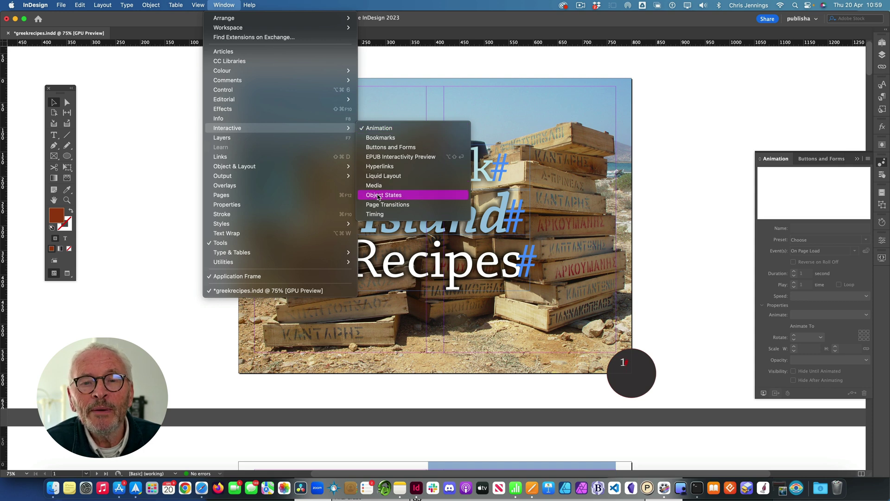
pyautogui.click(381, 70)
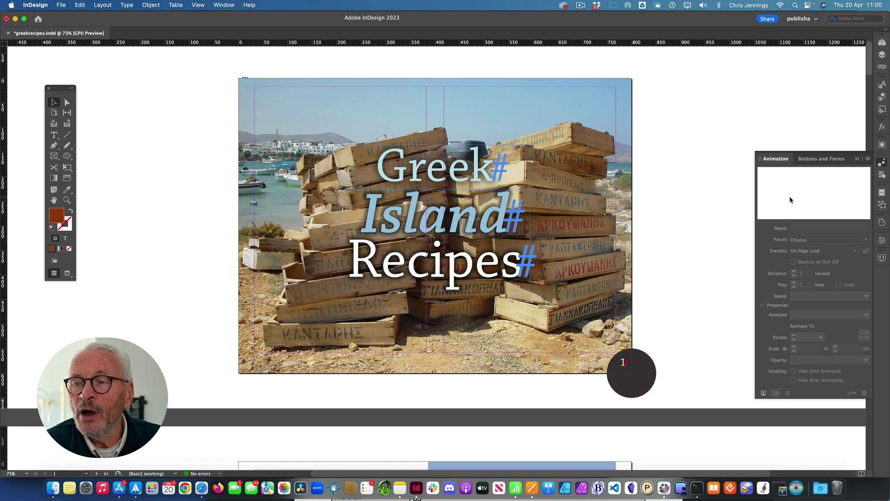
# Give the cover background photo a Fade In animation on page load and hide it until animated.
pyautogui.click(629, 139)
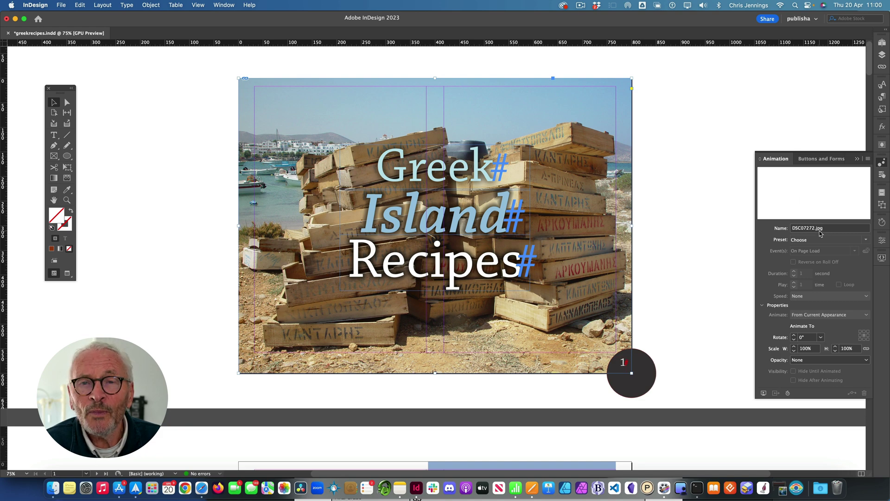
pyautogui.click(866, 241)
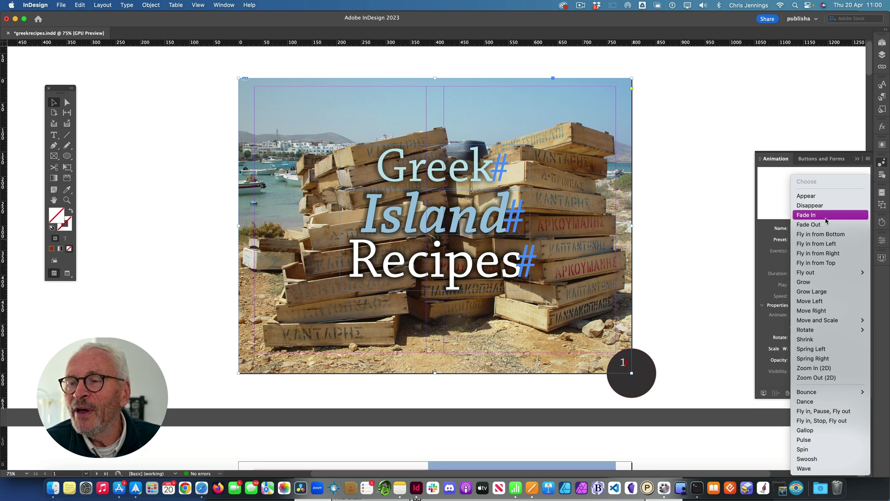
pyautogui.click(809, 215)
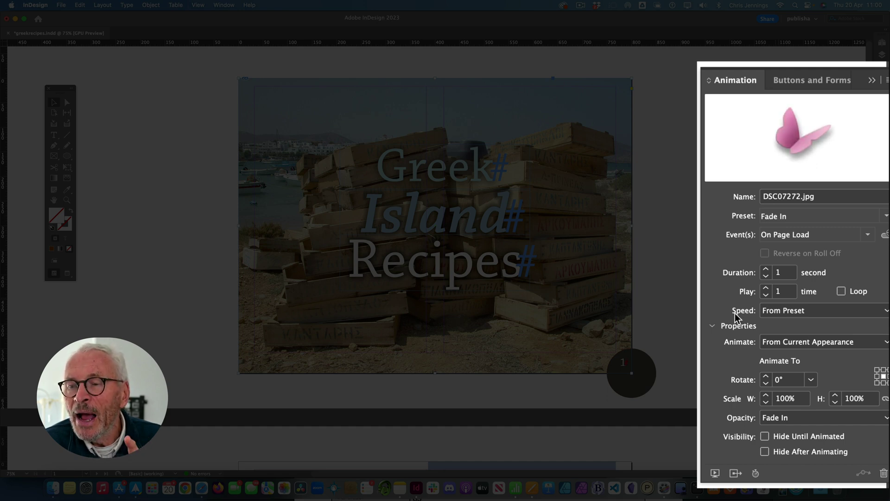
pyautogui.click(765, 438)
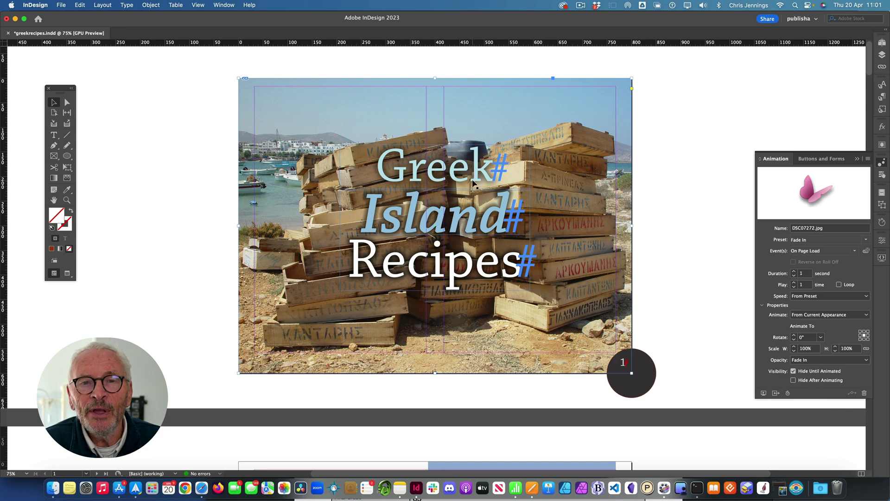
# Play the cover page in an enlarged EPUB Interactivity Preview, stop the playback and close the preview.
pyautogui.click(227, 6)
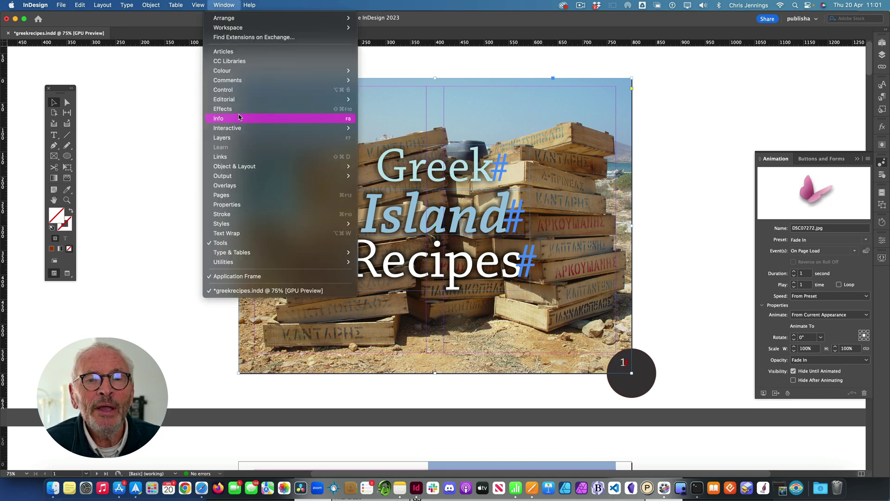
pyautogui.moveTo(250, 128)
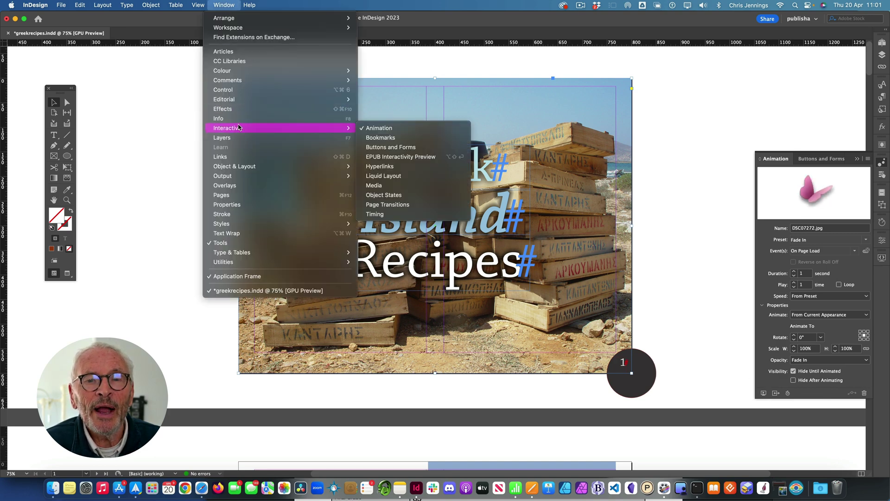
pyautogui.click(394, 157)
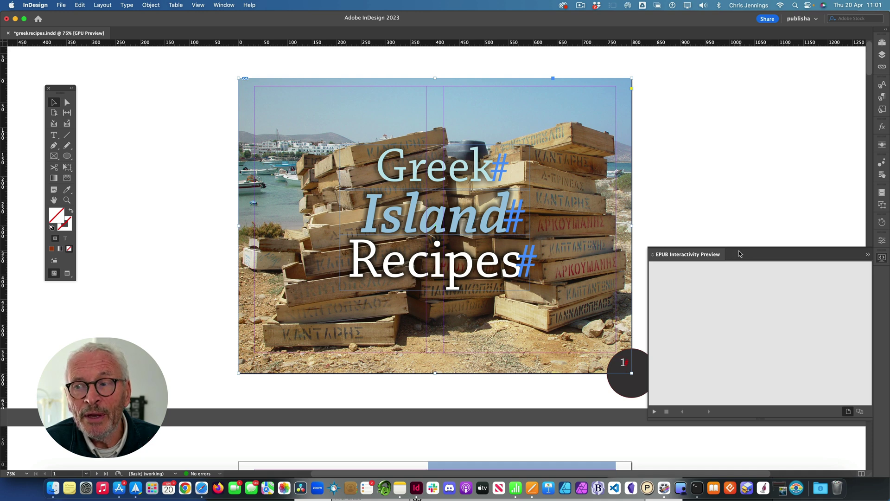
pyautogui.moveTo(748, 255); pyautogui.dragTo(552, 111)
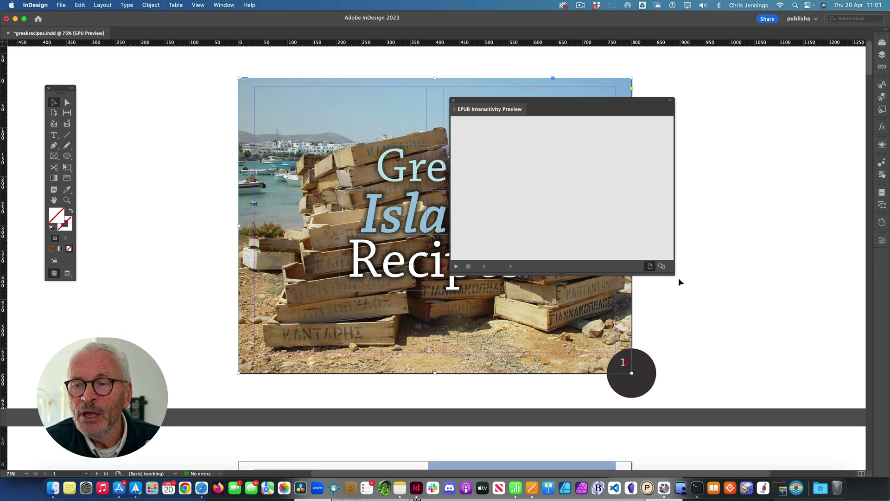
pyautogui.moveTo(679, 278); pyautogui.dragTo(739, 300)
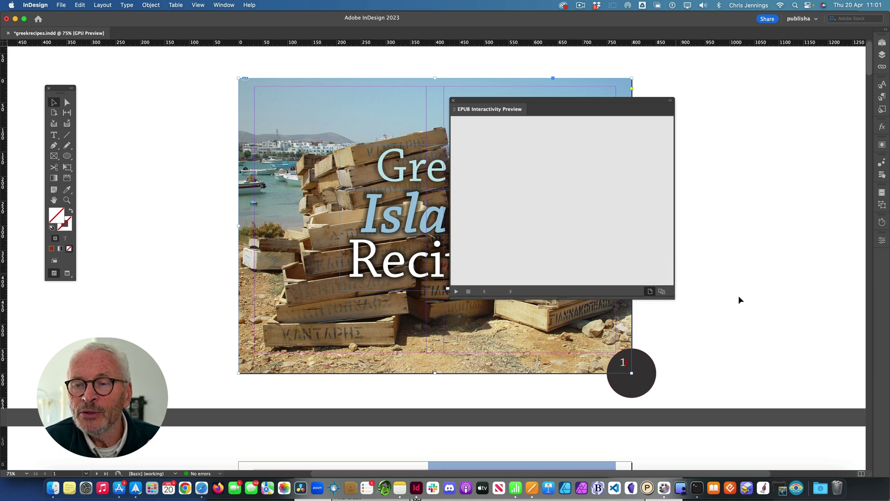
pyautogui.moveTo(673, 297); pyautogui.dragTo(727, 313)
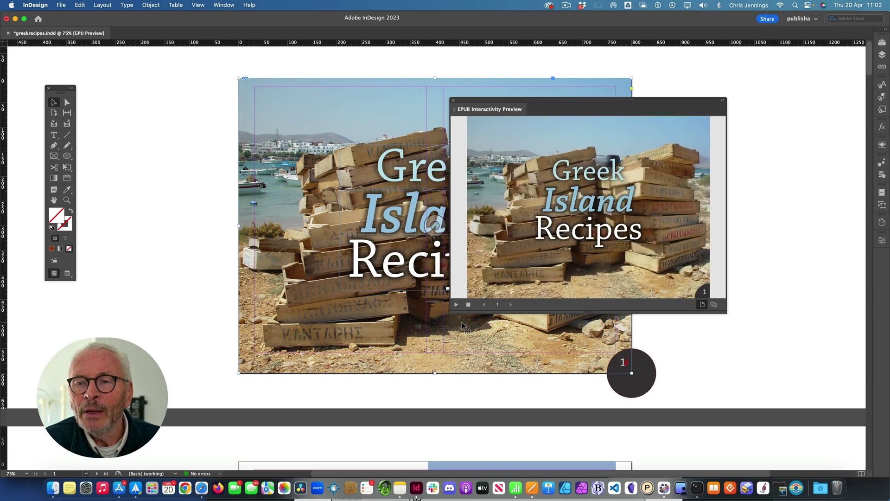
pyautogui.click(468, 305)
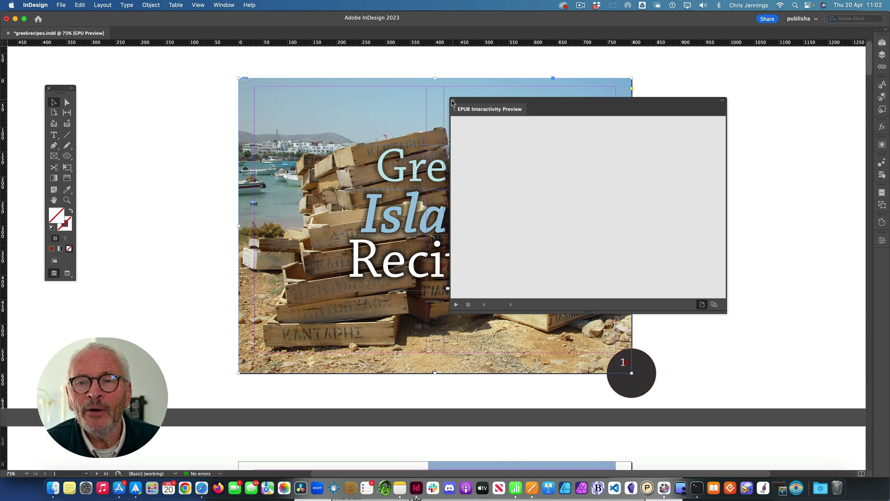
pyautogui.click(453, 102)
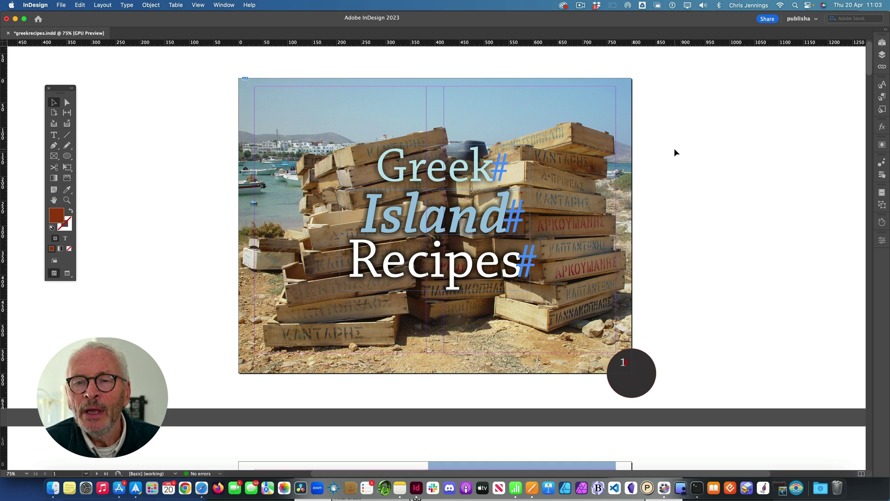
# Give the Greek title text a Fly in from Top animation and hide it until animated.
pyautogui.click(421, 165)
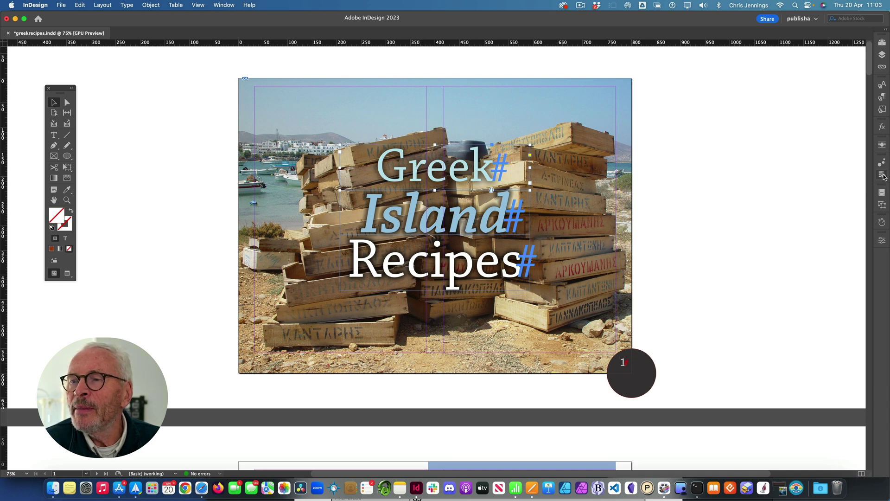
pyautogui.click(882, 162)
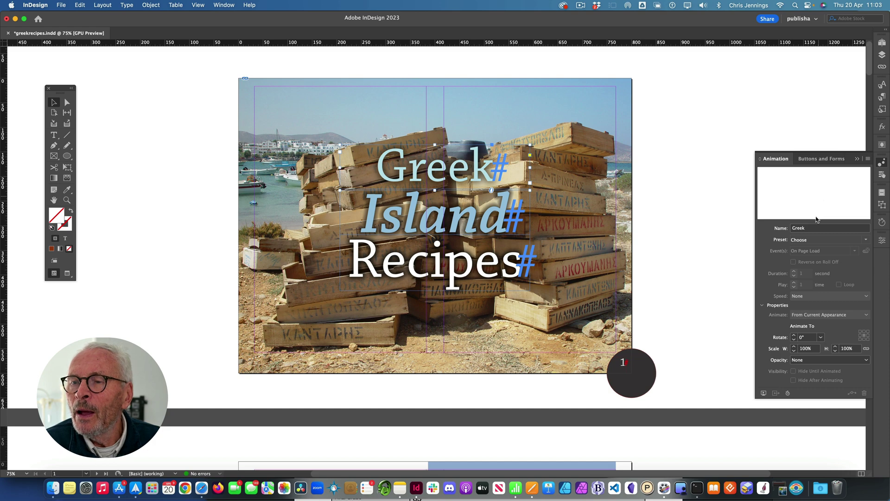
pyautogui.click(866, 239)
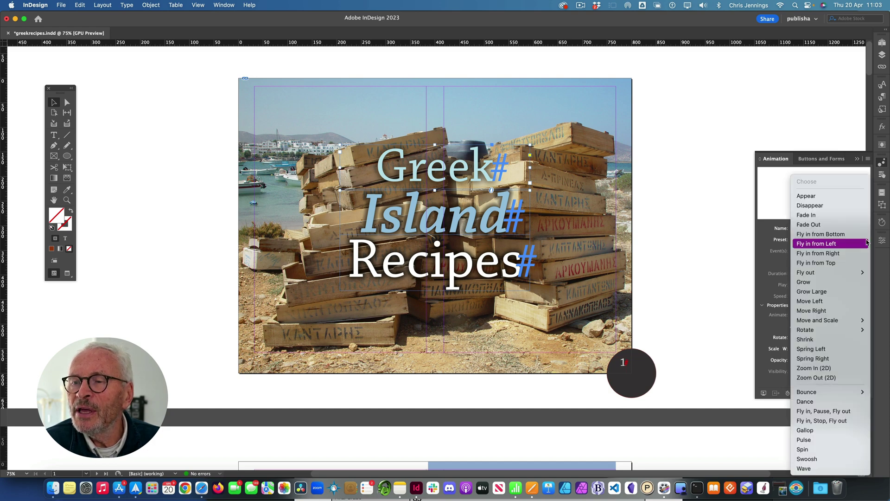
pyautogui.click(834, 263)
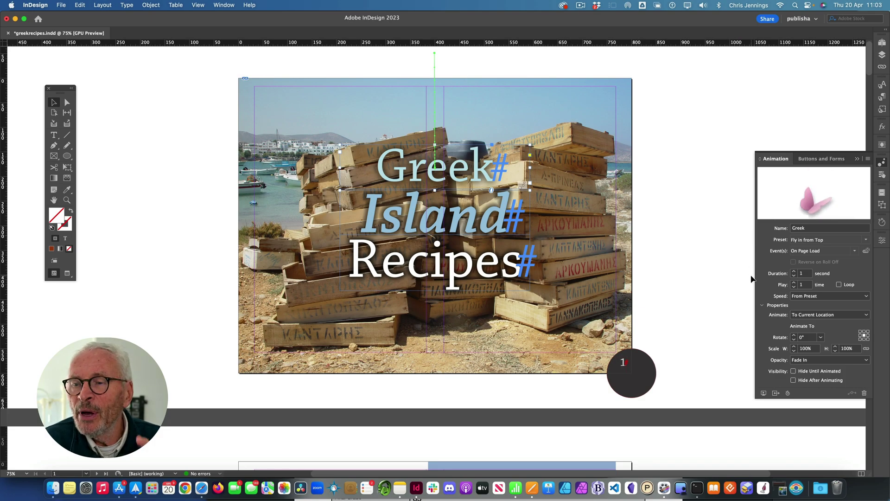
pyautogui.click(793, 371)
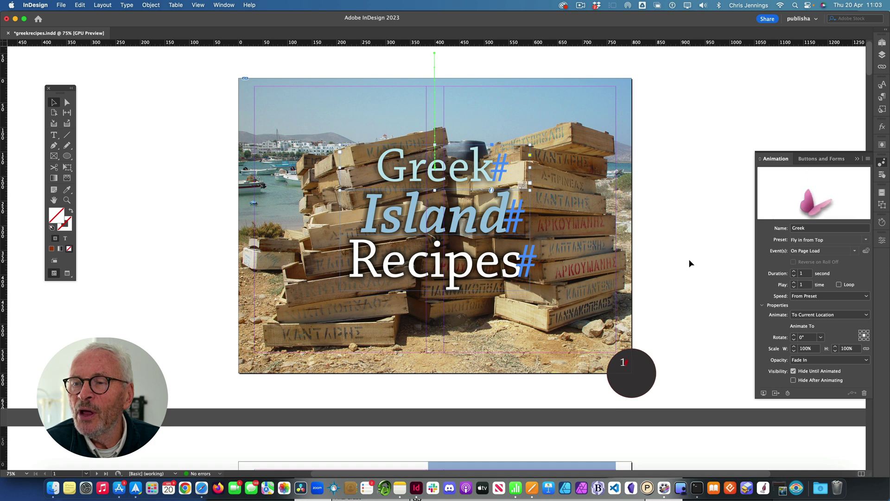
# Give the Island title text a Fly in from Top animation.
pyautogui.click(464, 227)
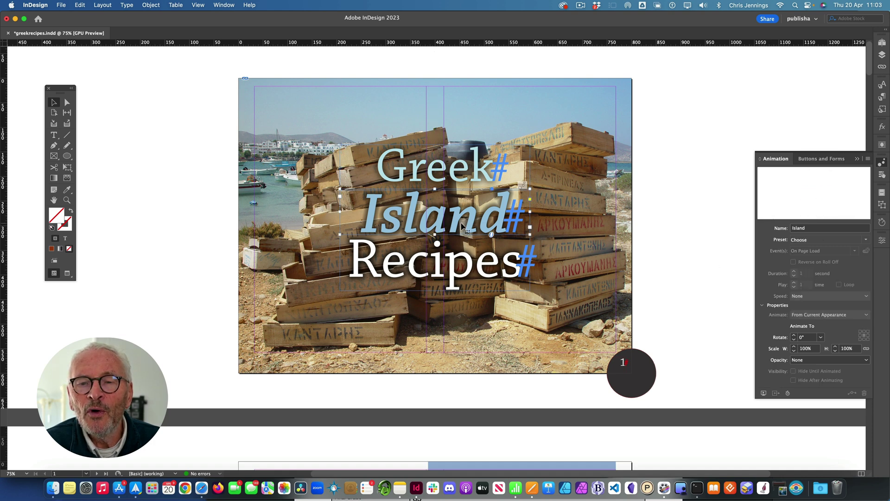
pyautogui.click(865, 240)
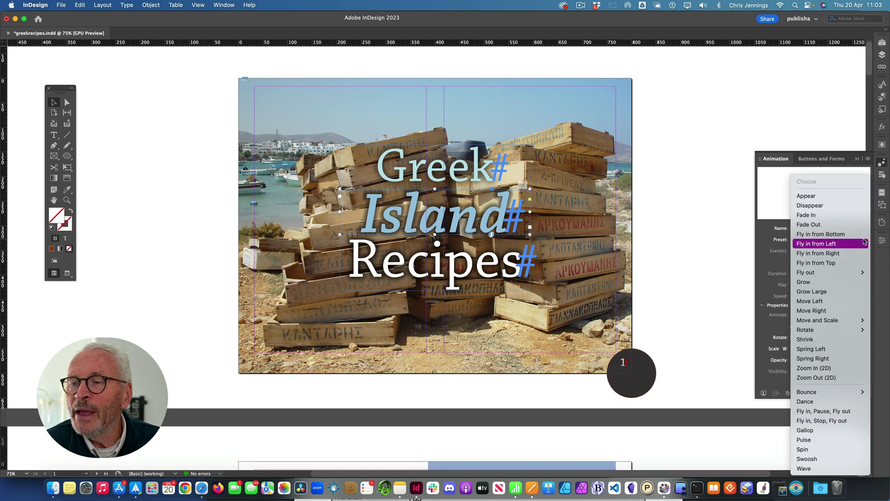
pyautogui.click(830, 263)
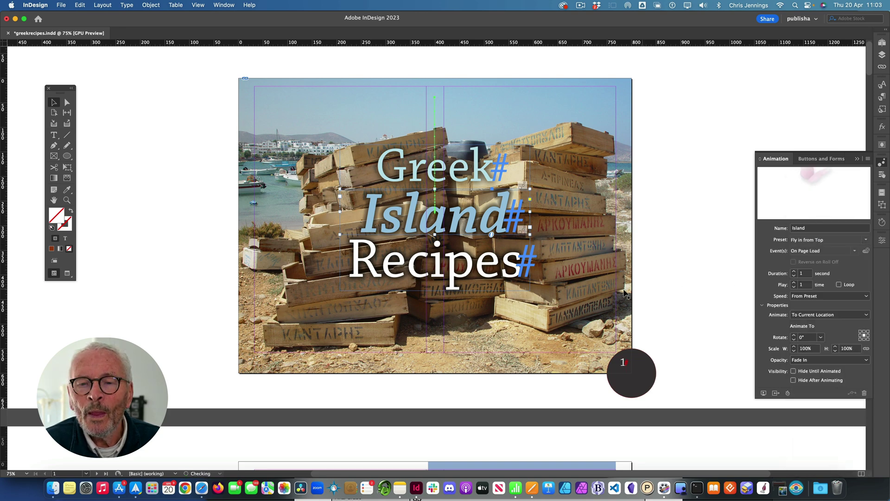
# Give the Recipes title text a Fly in from Bottom animation and preview the animated cover page.
pyautogui.click(482, 271)
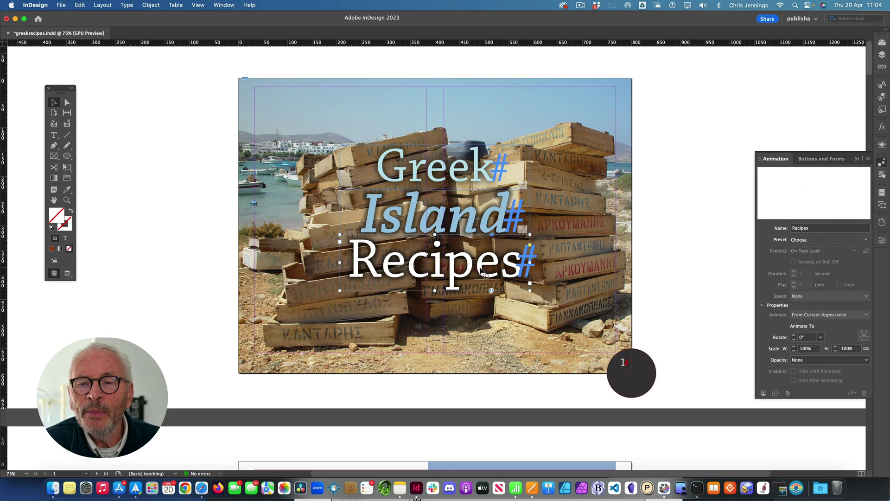
pyautogui.click(866, 239)
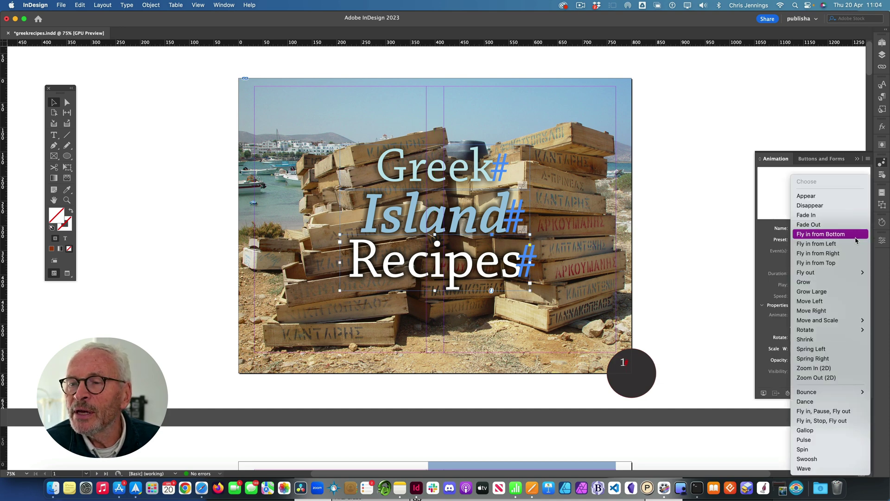
pyautogui.click(831, 234)
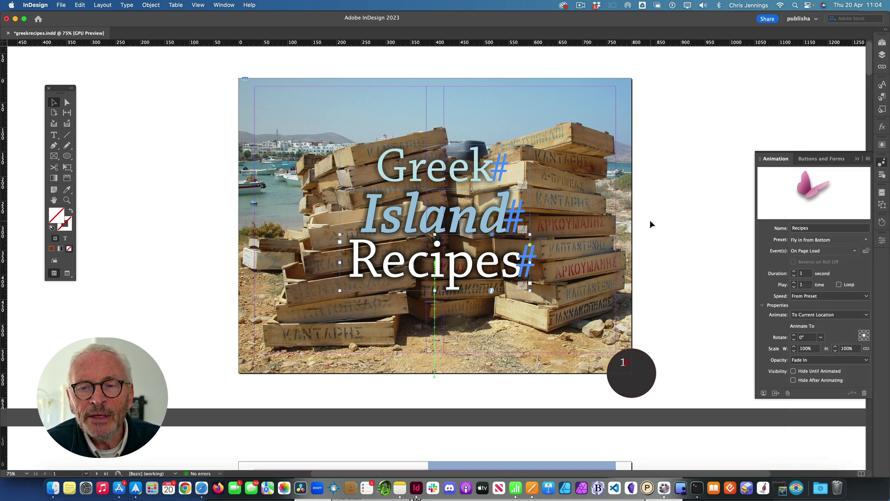
pyautogui.click(764, 393)
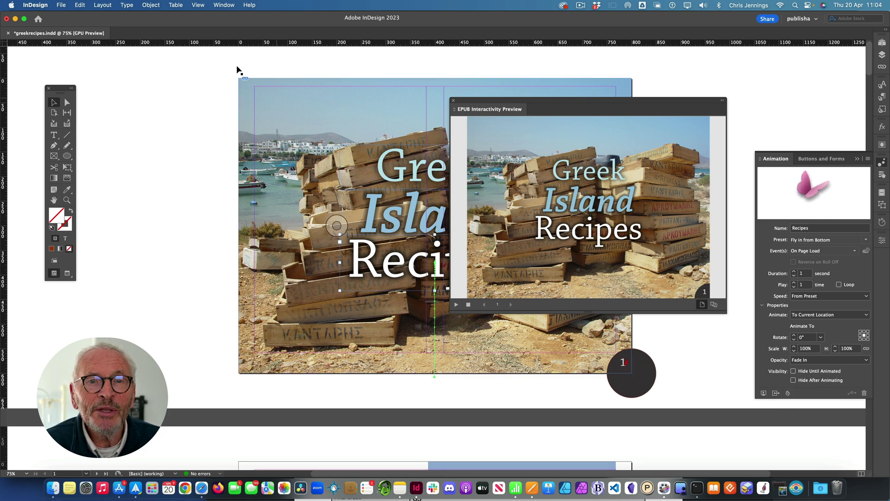
# Show the animation Timing settings as a shortened floating window beside the cover page, clear of the preview.
pyautogui.click(223, 6)
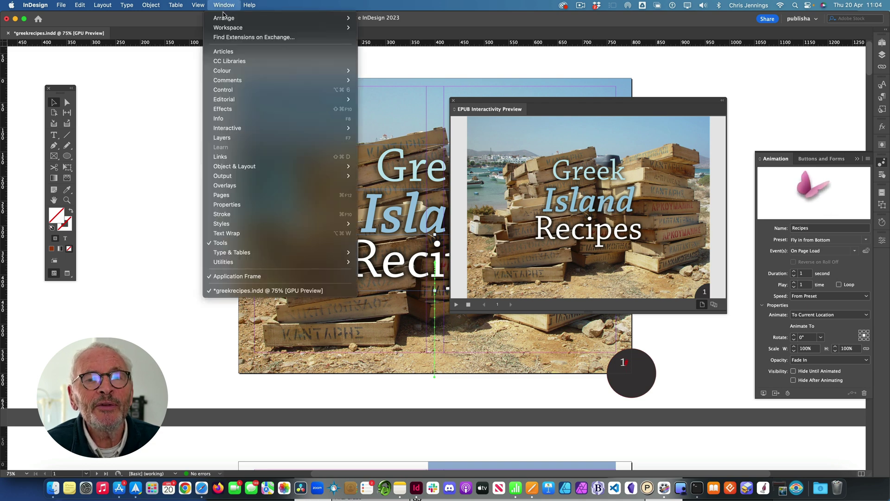
pyautogui.moveTo(243, 129)
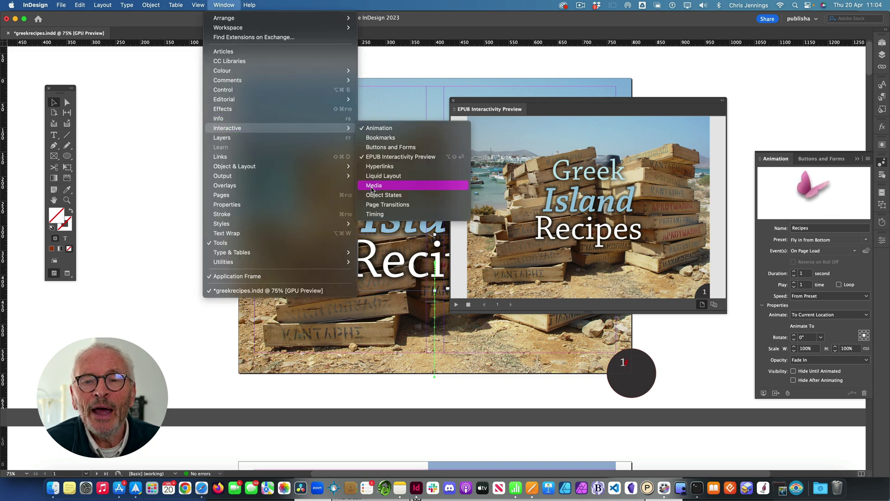
pyautogui.click(375, 215)
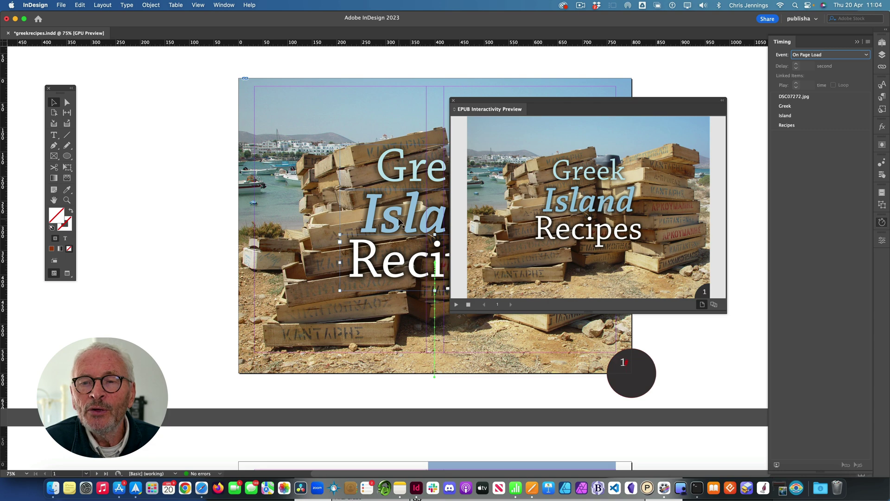
pyautogui.moveTo(783, 41); pyautogui.dragTo(188, 59)
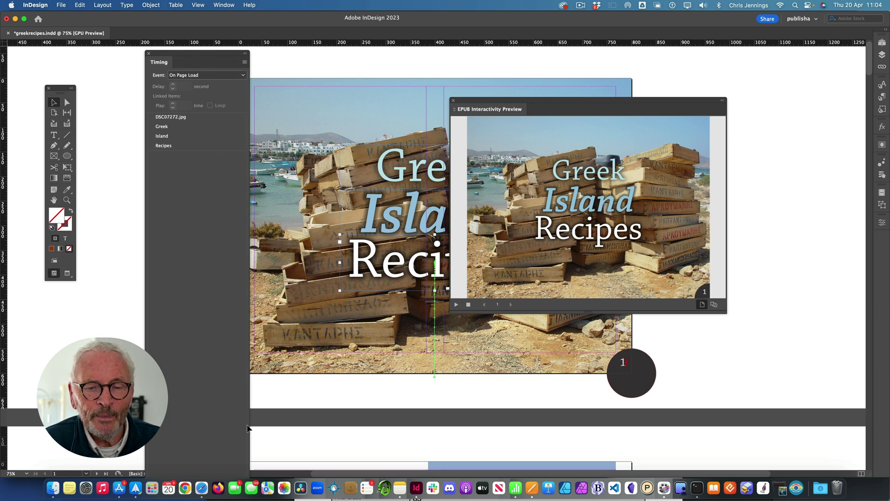
pyautogui.moveTo(179, 56); pyautogui.dragTo(191, 23)
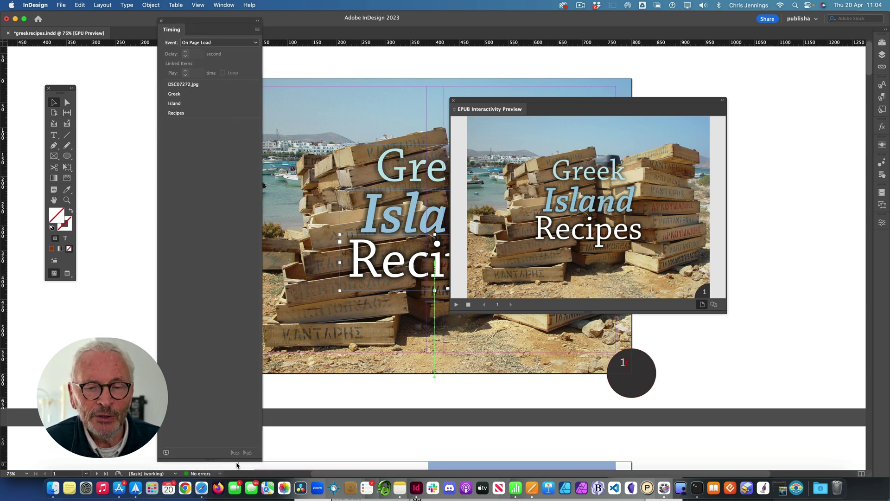
pyautogui.moveTo(210, 460); pyautogui.dragTo(234, 202)
pyautogui.moveTo(201, 21); pyautogui.dragTo(154, 94)
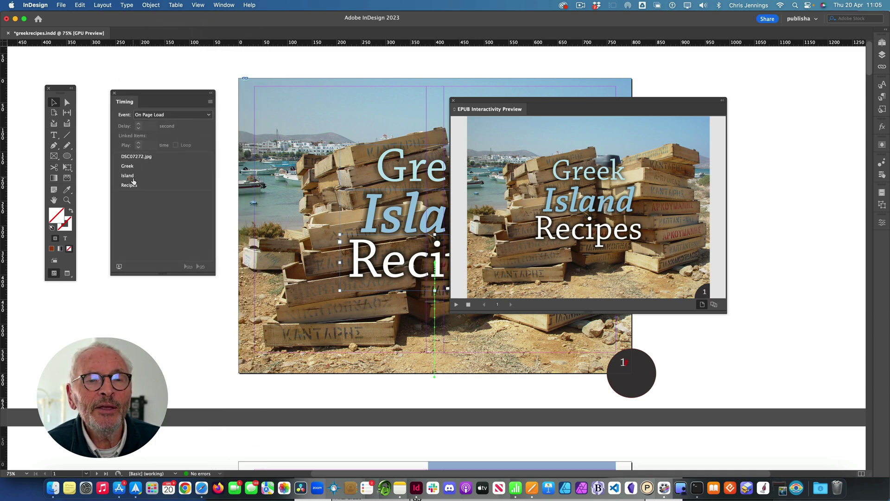
# Check the page-load delay settings of the cover photo, Greek and Island animations.
pyautogui.click(138, 157)
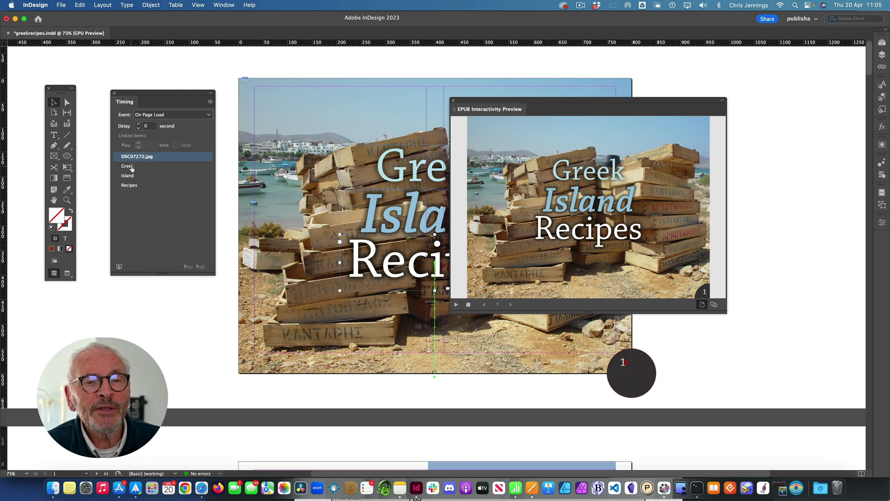
pyautogui.click(132, 168)
pyautogui.click(131, 176)
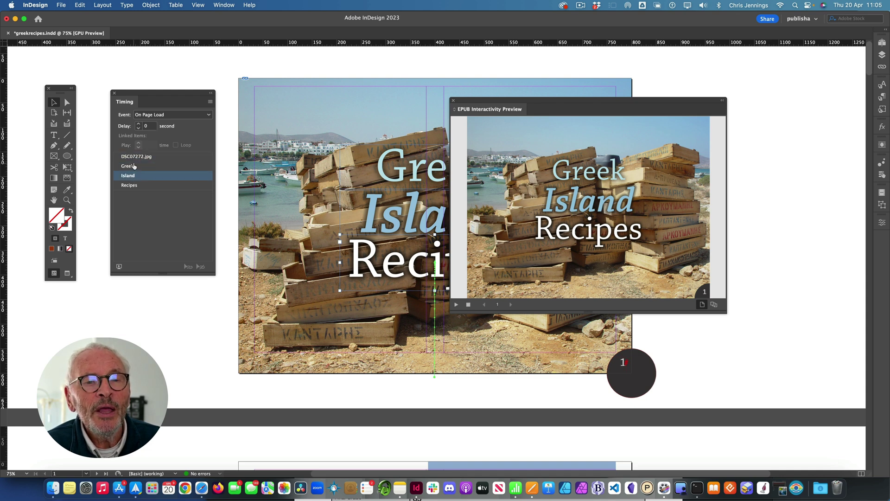
# Finish checking the Greek animation's timing, close the interactivity preview and dock the Timing settings away from the cover page.
pyautogui.click(135, 167)
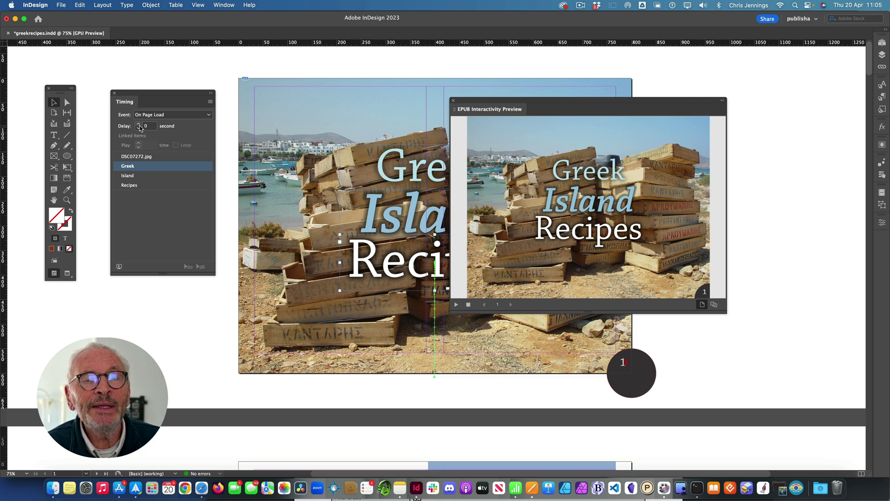
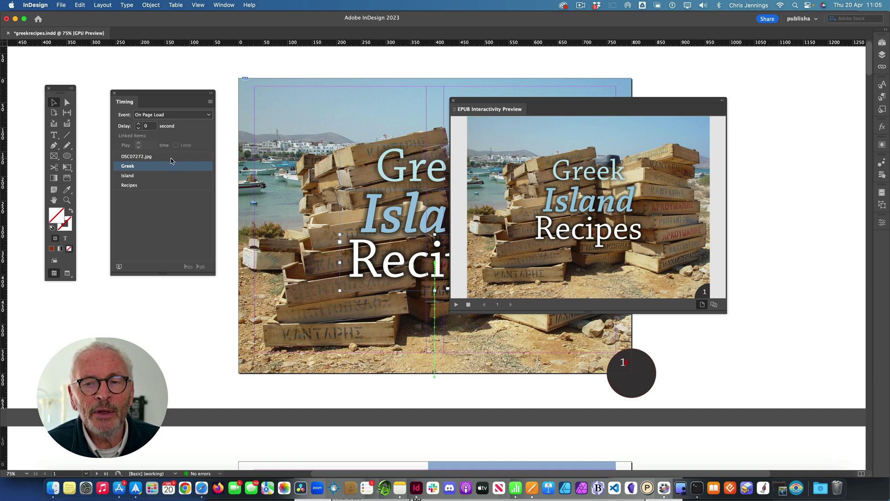
pyautogui.click(187, 307)
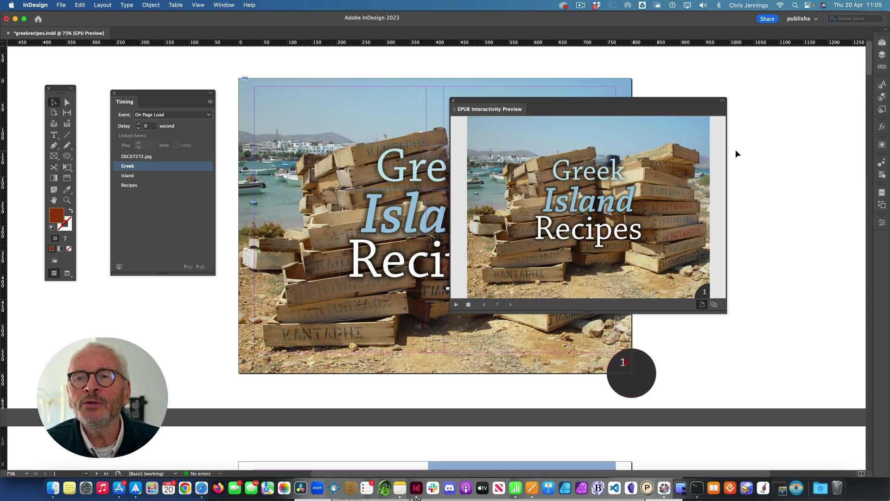
pyautogui.click(453, 100)
pyautogui.scroll(2, 814, 153)
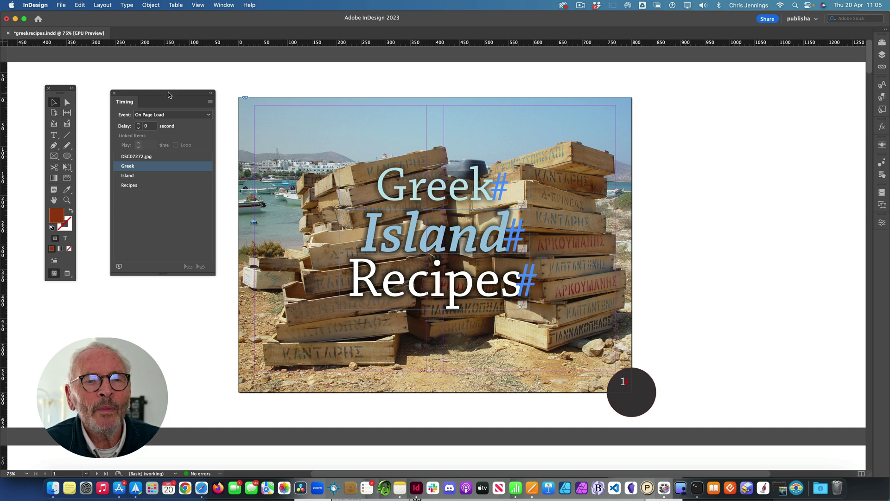
pyautogui.moveTo(193, 95); pyautogui.dragTo(882, 238)
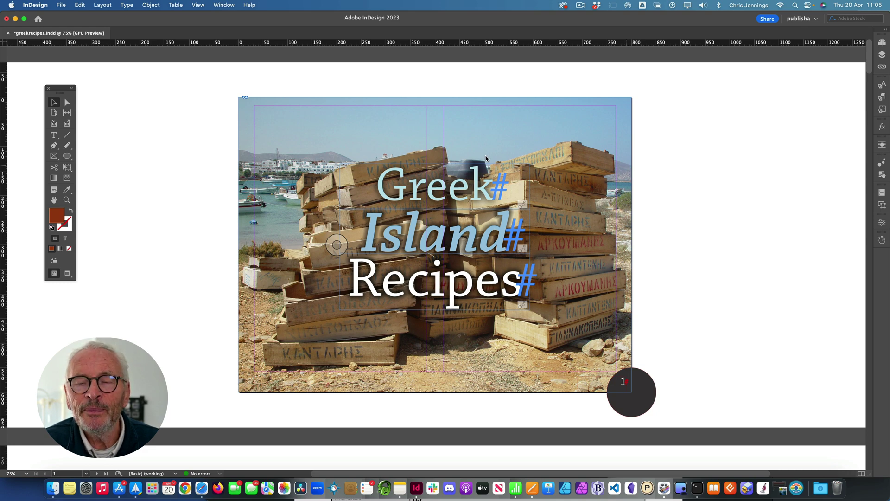
# Load greekmusic.mp3 from the audio folder for placing, with Replace Selected Item turned off, and dismiss the playback notice.
pyautogui.press('super+d')
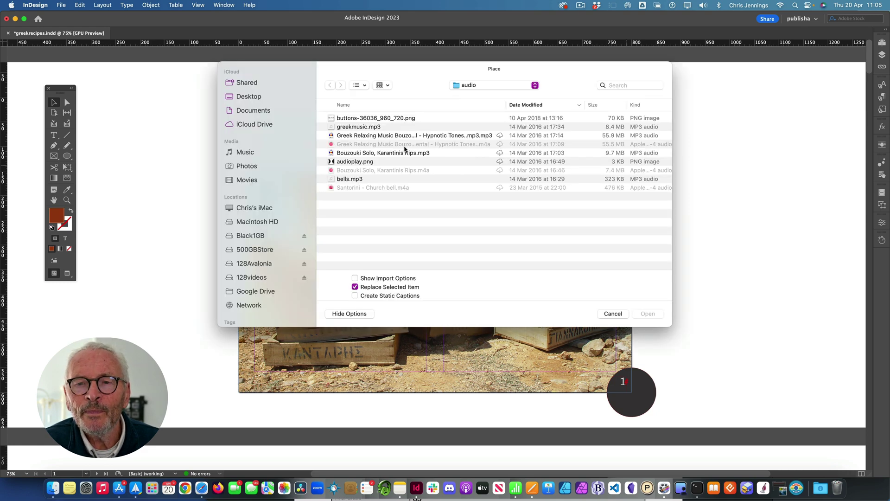
pyautogui.click(348, 129)
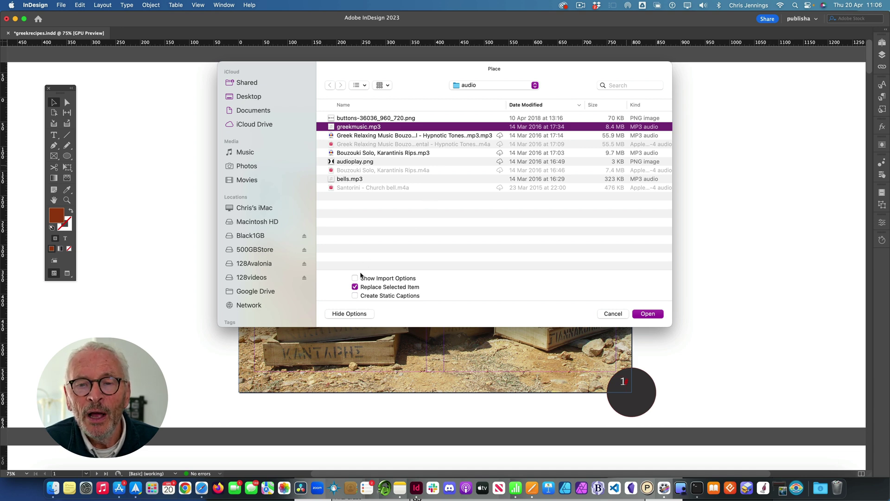
pyautogui.click(355, 287)
pyautogui.click(649, 314)
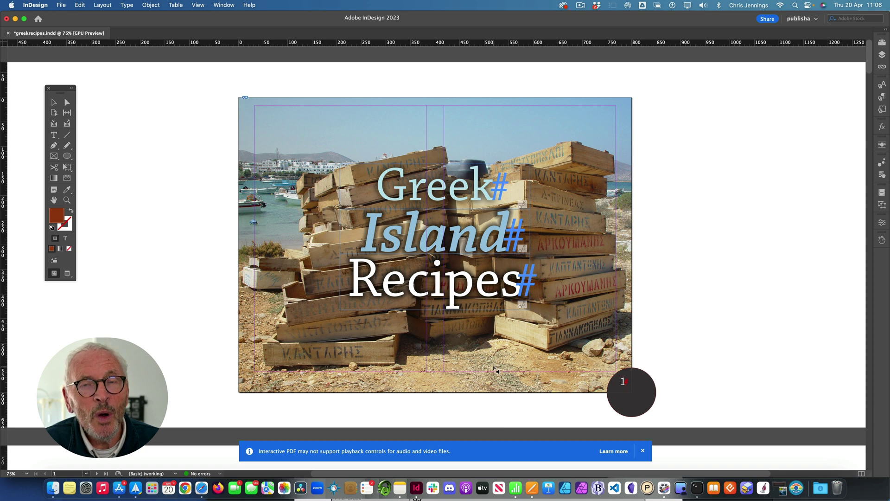
pyautogui.click(643, 452)
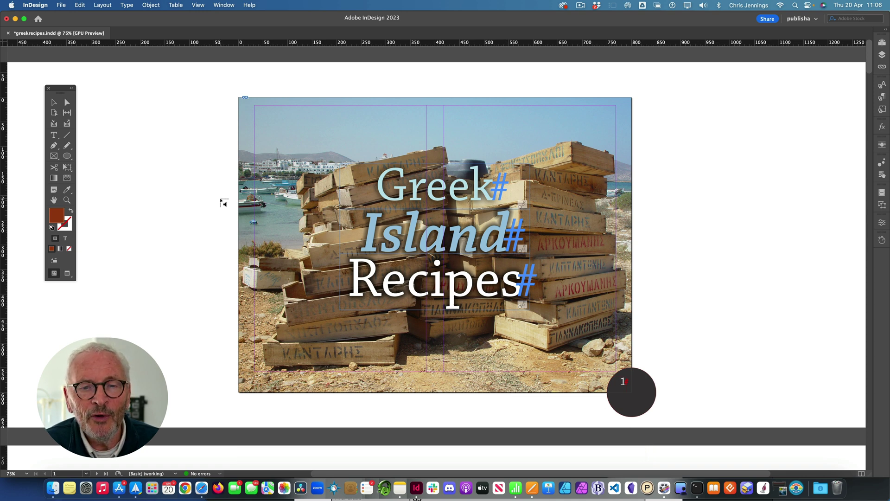
# Place the music in a shallow rectangular frame and position it over the sky at the cover photo's upper left.
pyautogui.moveTo(142, 148); pyautogui.dragTo(203, 204)
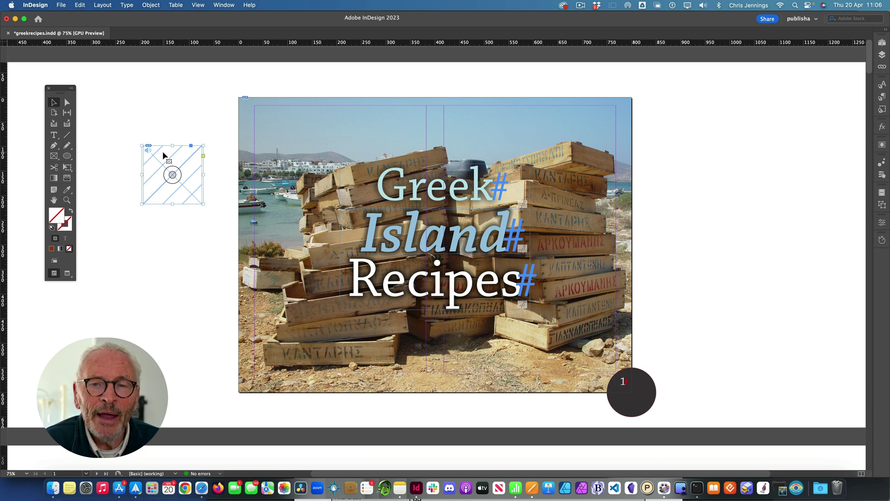
pyautogui.moveTo(203, 204); pyautogui.dragTo(199, 184)
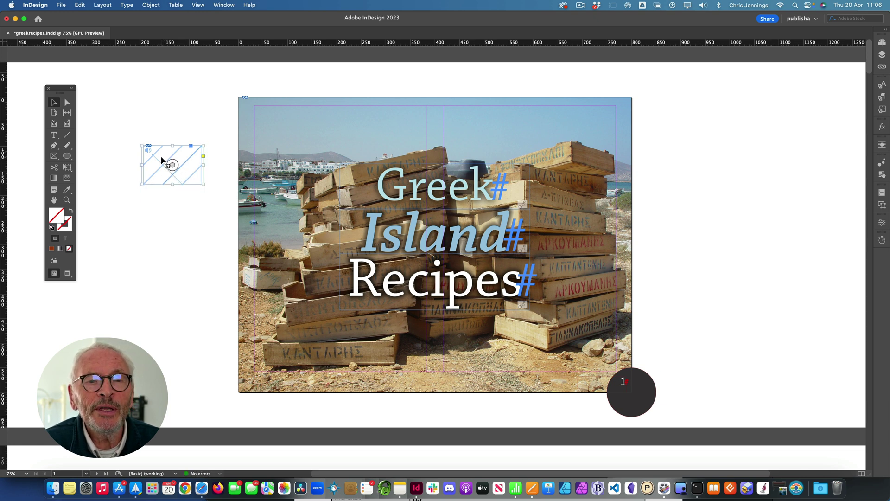
pyautogui.moveTo(162, 159); pyautogui.dragTo(304, 125)
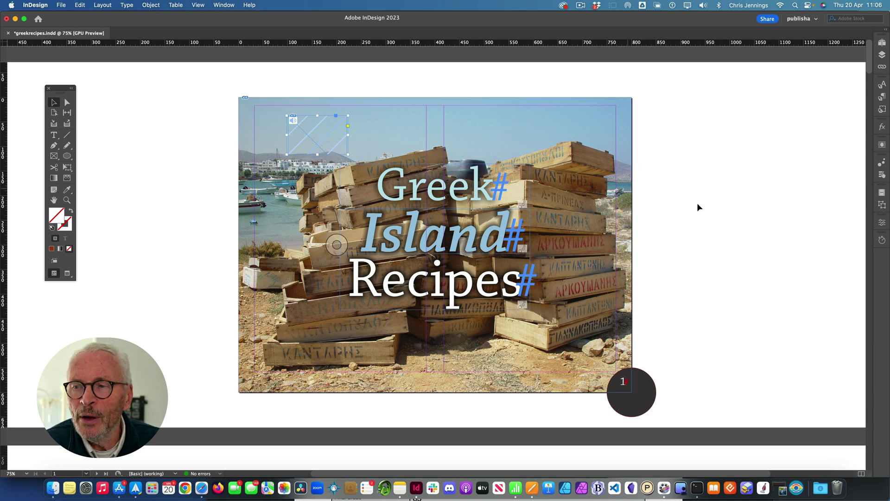
# Play a short sample of the placed music and set the audio to Play on Page load.
pyautogui.click(882, 193)
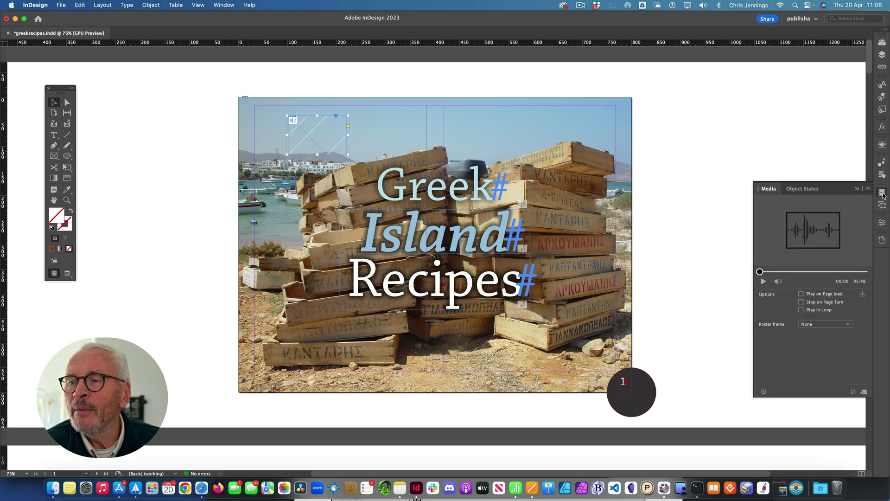
pyautogui.click(763, 282)
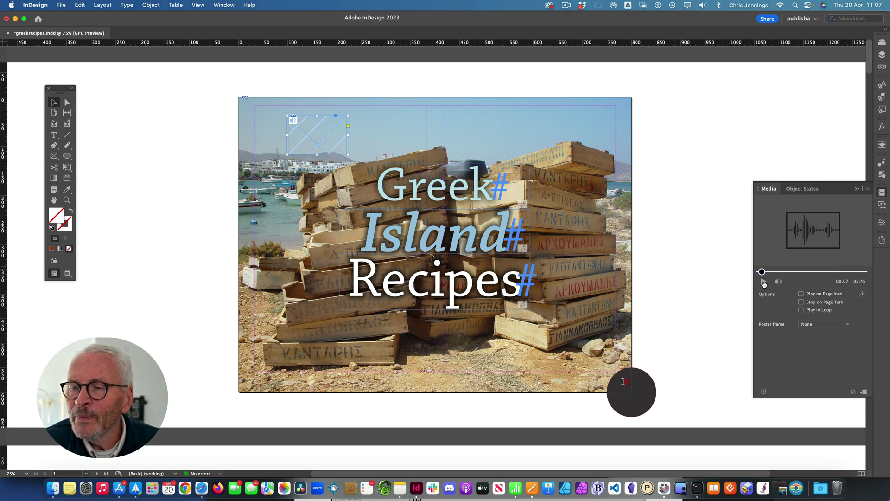
pyautogui.click(763, 283)
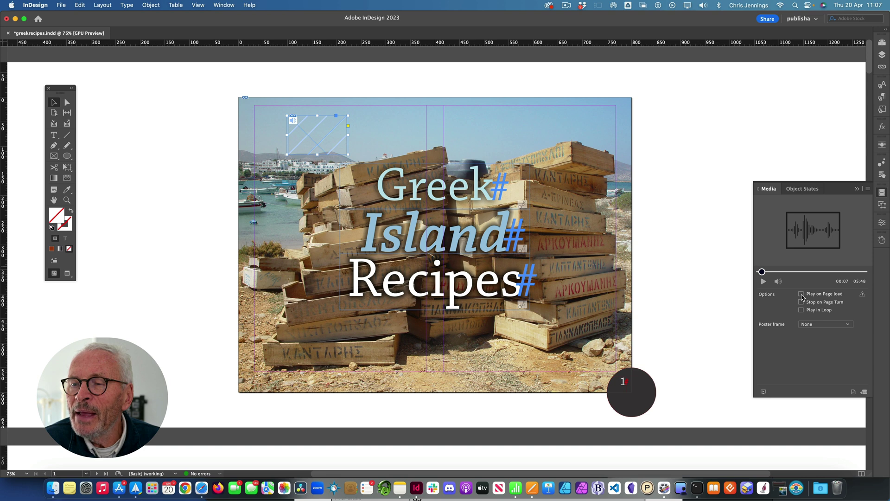
pyautogui.click(801, 294)
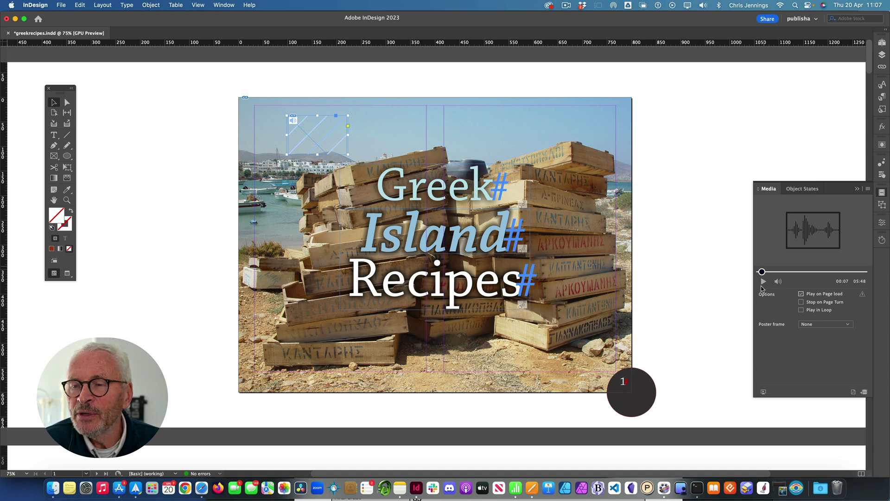
pyautogui.click(700, 264)
# Float the Timing settings beside the cover page and move greekmusic.mp3 to the top of the On Page Load order.
pyautogui.click(514, 139)
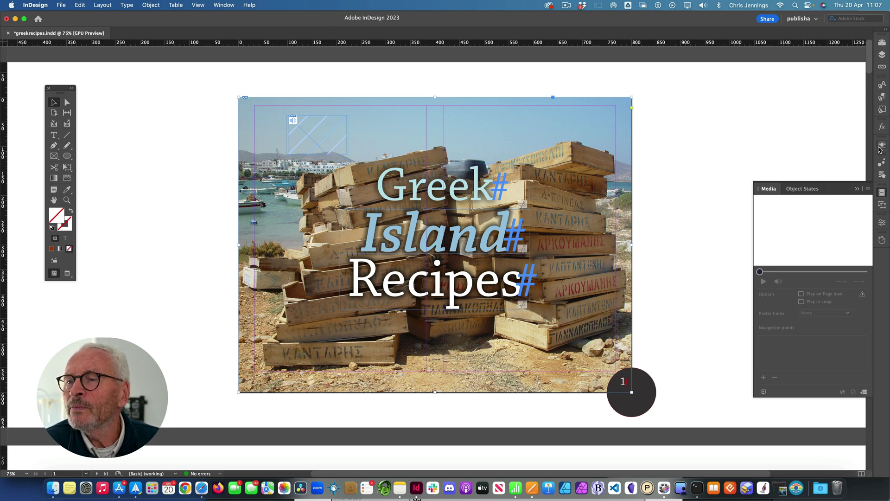
pyautogui.click(881, 240)
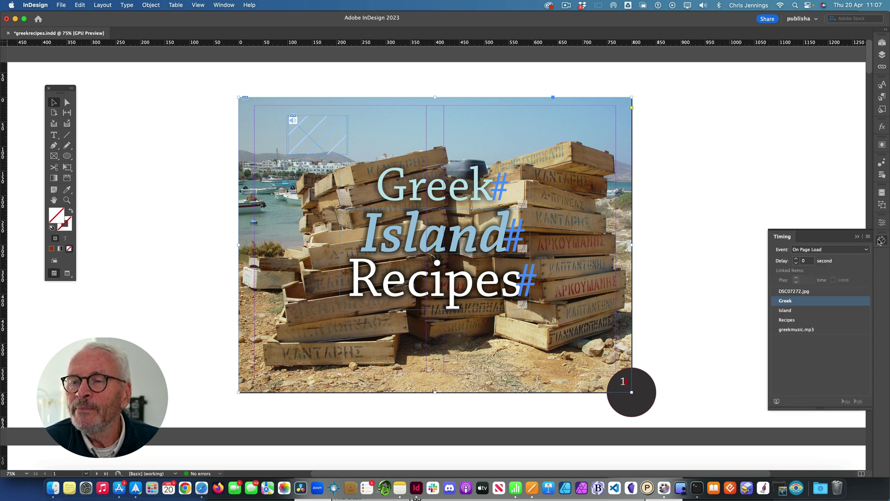
pyautogui.moveTo(786, 236); pyautogui.dragTo(143, 91)
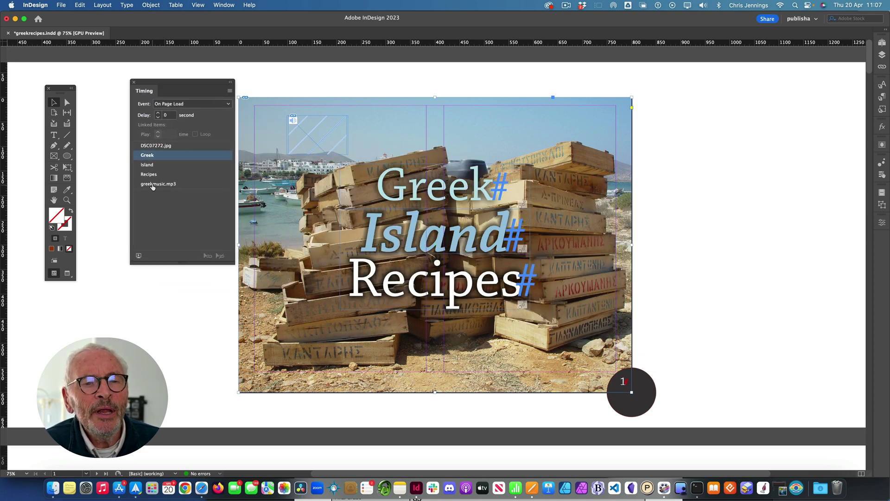
pyautogui.click(154, 185)
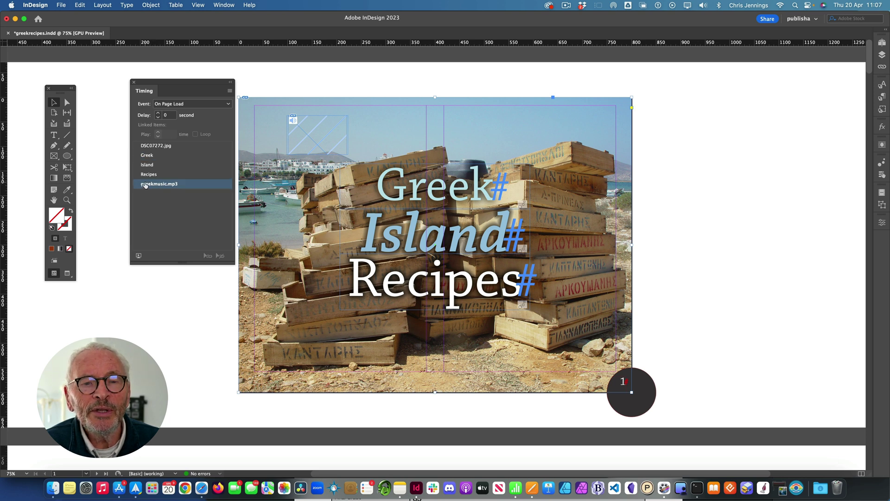
pyautogui.moveTo(145, 185); pyautogui.dragTo(147, 162)
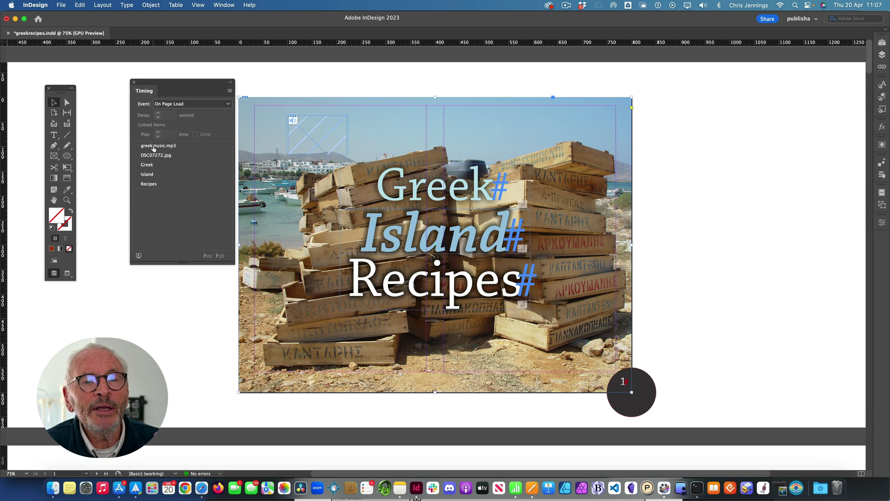
pyautogui.click(153, 147)
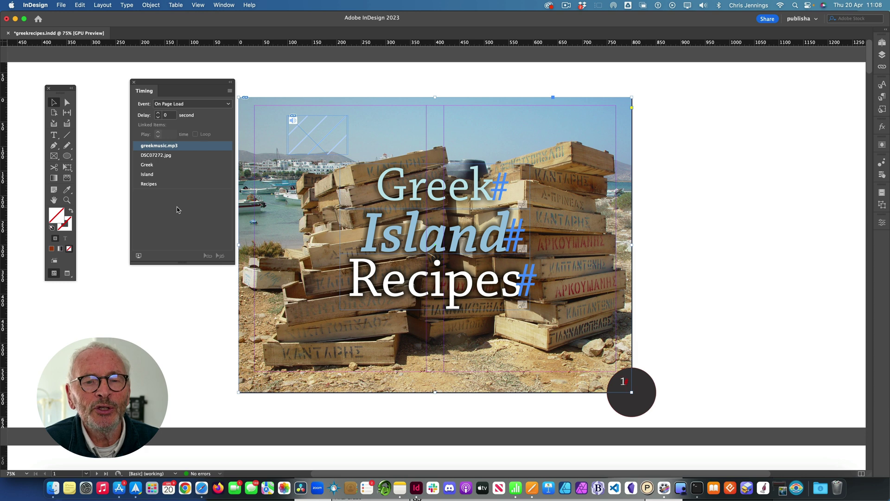
# Preview the animated cover page with its music, stop playback and close the preview.
pyautogui.click(139, 255)
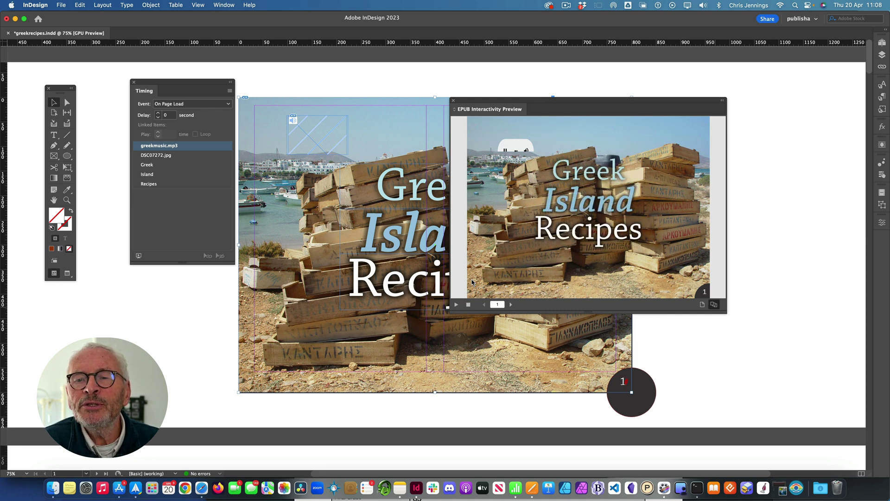
pyautogui.click(468, 304)
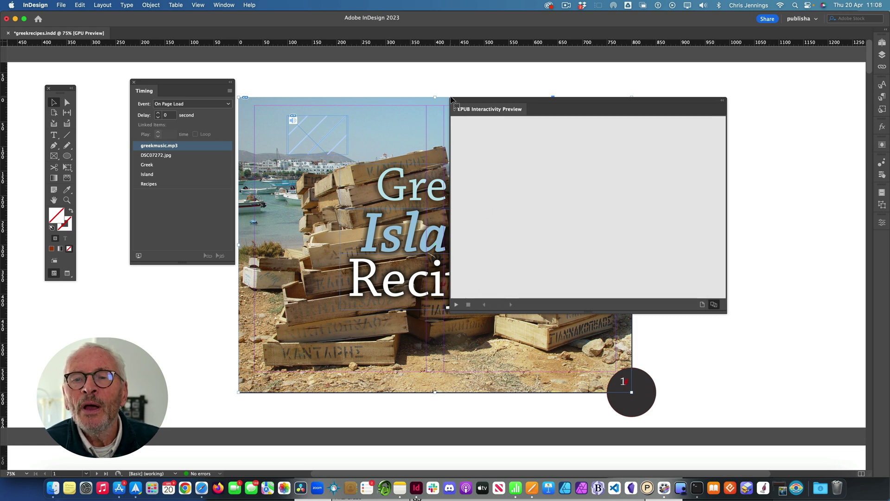
pyautogui.click(314, 135)
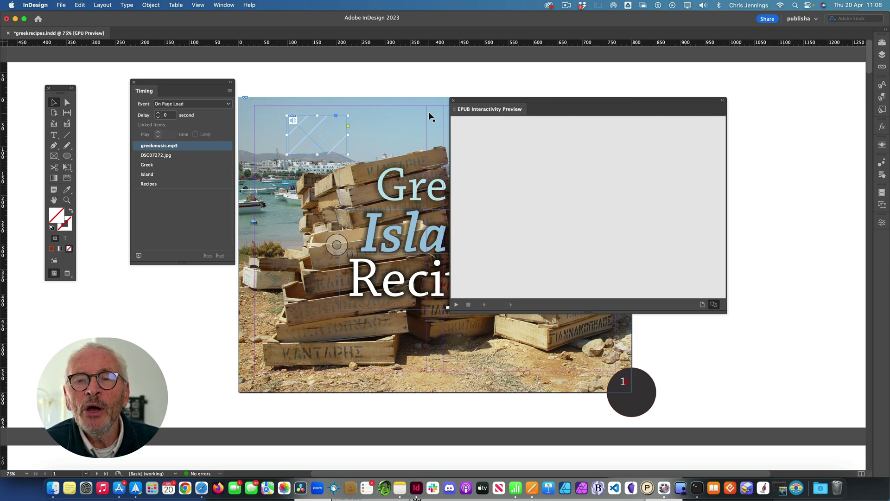
pyautogui.click(453, 101)
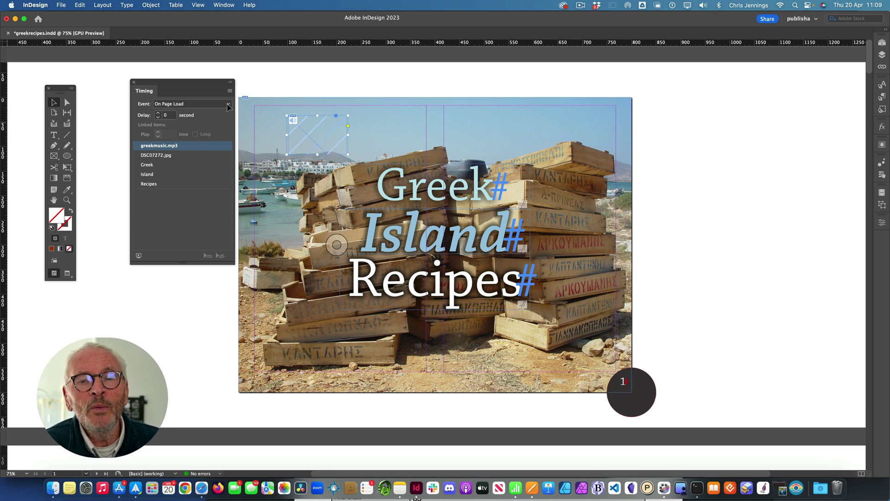
# Draw a rectangular frame completely covering the audio frame on the cover and fill it with white (ffffff).
pyautogui.moveTo(198, 86); pyautogui.dragTo(188, 83)
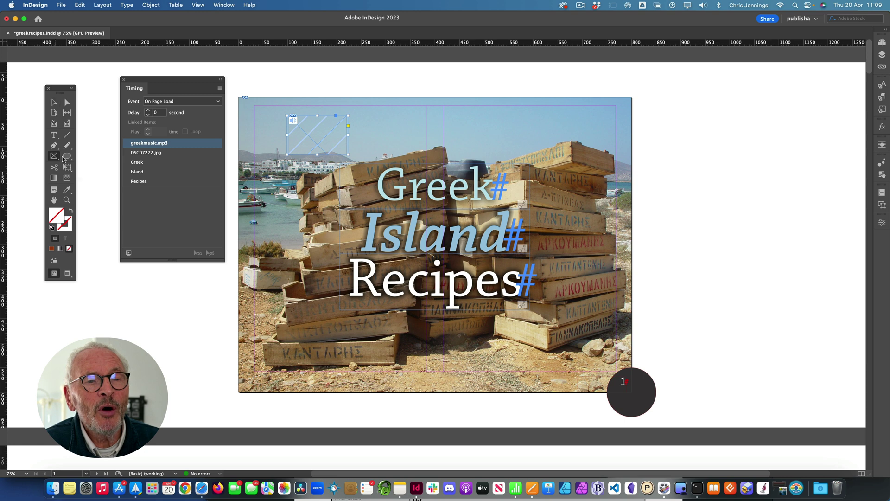
pyautogui.moveTo(279, 108); pyautogui.dragTo(358, 169)
pyautogui.doubleClick(54, 217)
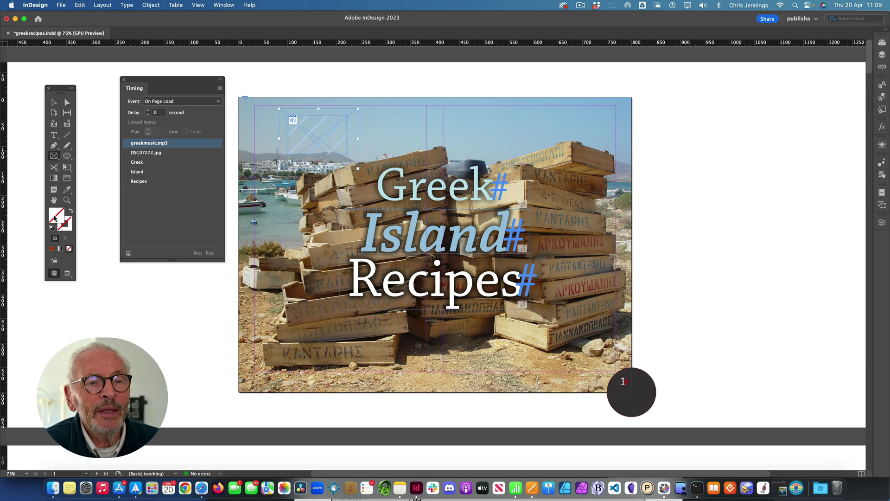
pyautogui.moveTo(486, 268); pyautogui.dragTo(448, 246)
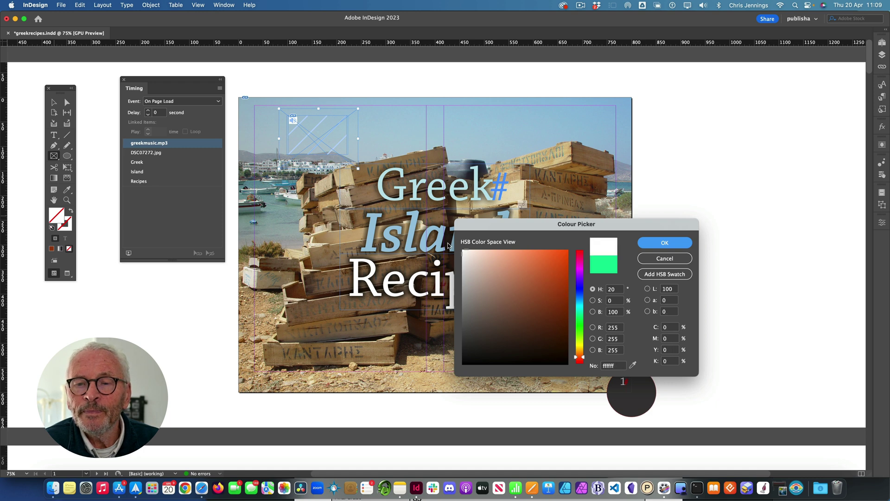
pyautogui.click(675, 243)
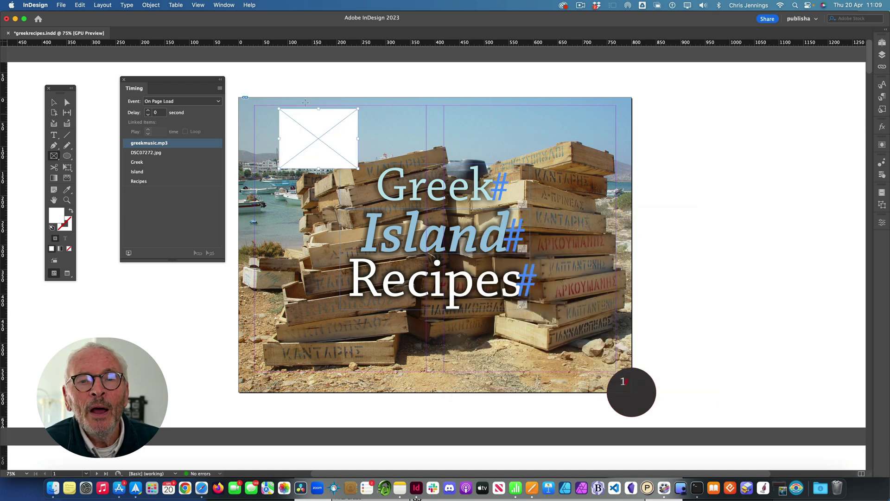
# Send the white rectangular frame to the back of the cover page's stacking order.
pyautogui.click(54, 102)
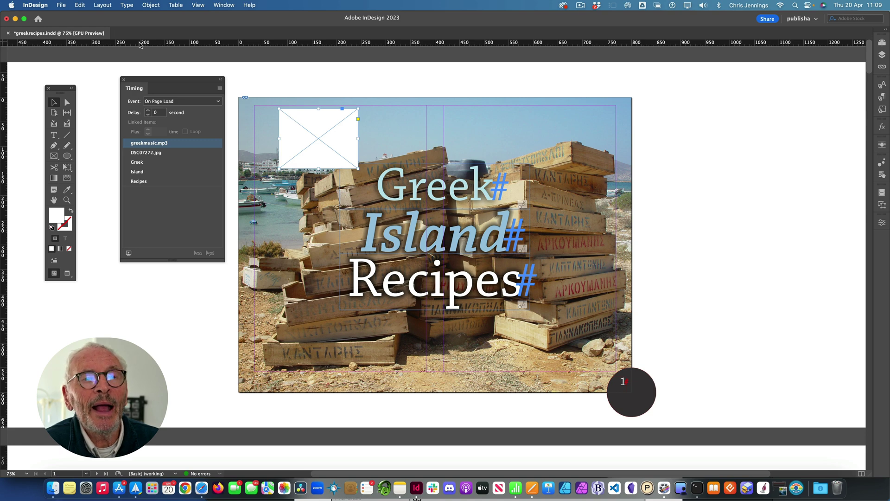
pyautogui.click(150, 6)
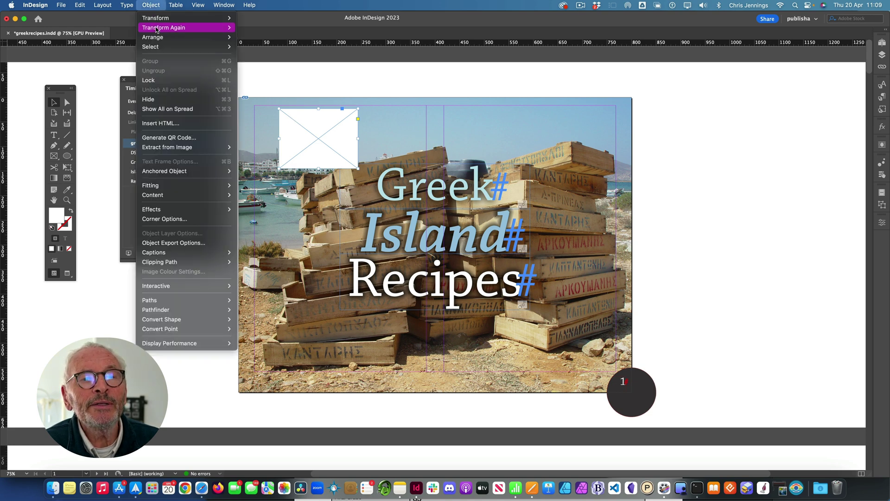
pyautogui.moveTo(188, 39)
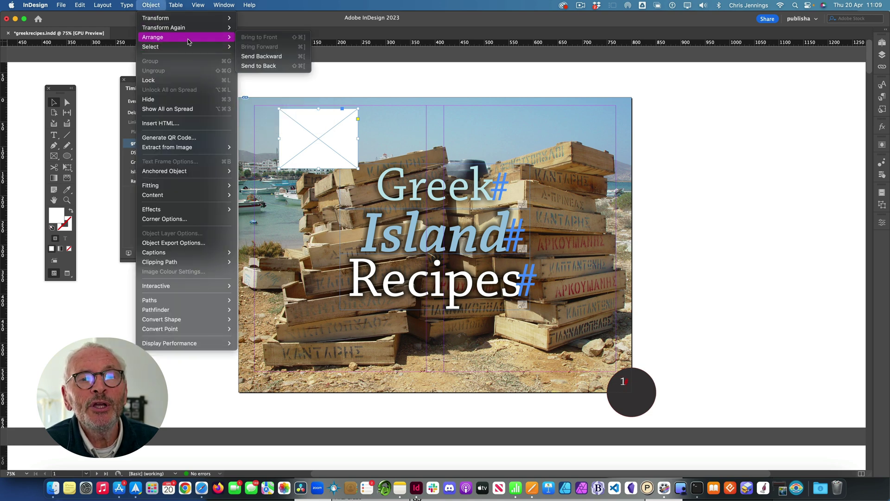
pyautogui.click(257, 67)
# Send the greekmusic.mp3 audio frame to the very back of the cover page and check its place in the layer stacking order.
pyautogui.click(308, 124)
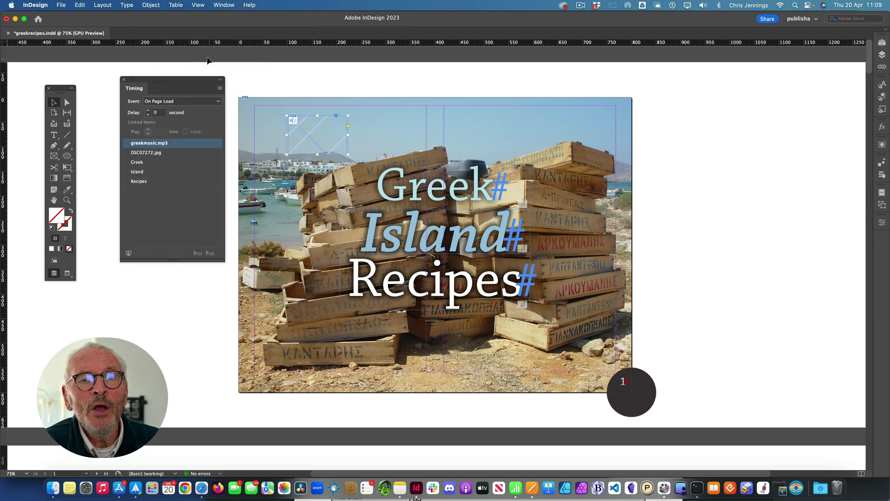
pyautogui.click(151, 5)
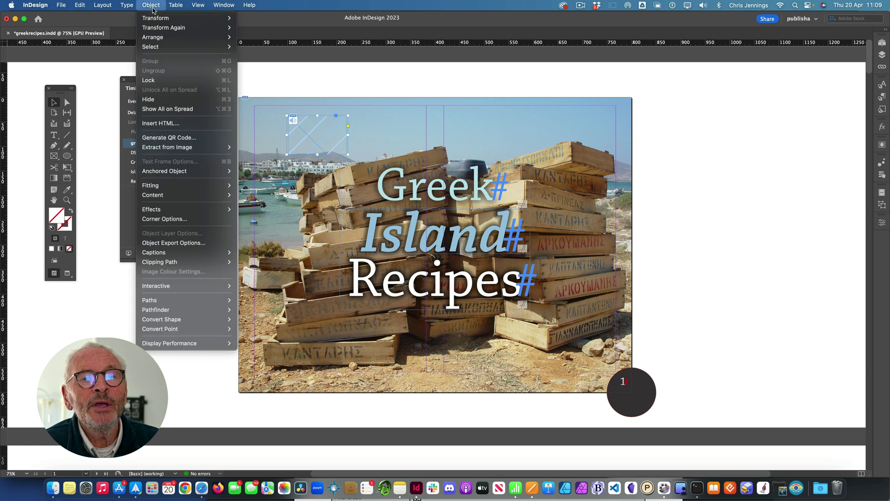
pyautogui.moveTo(157, 39)
pyautogui.click(262, 65)
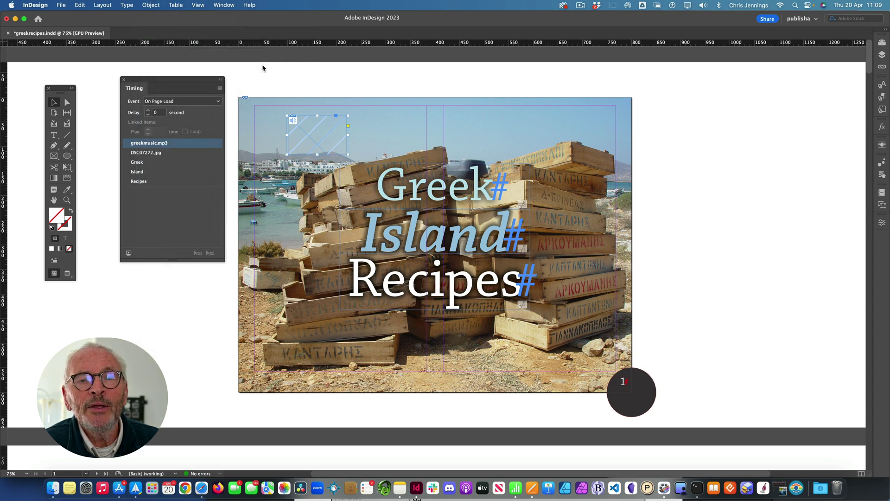
pyautogui.click(288, 87)
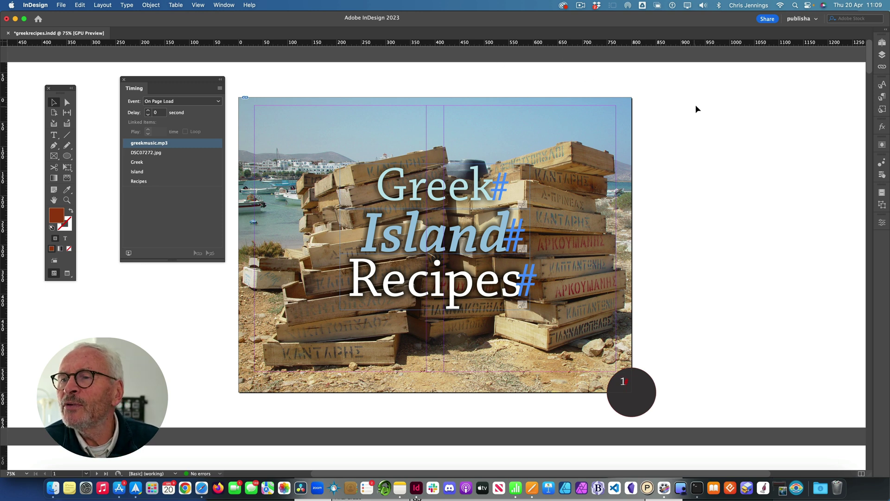
pyautogui.click(881, 56)
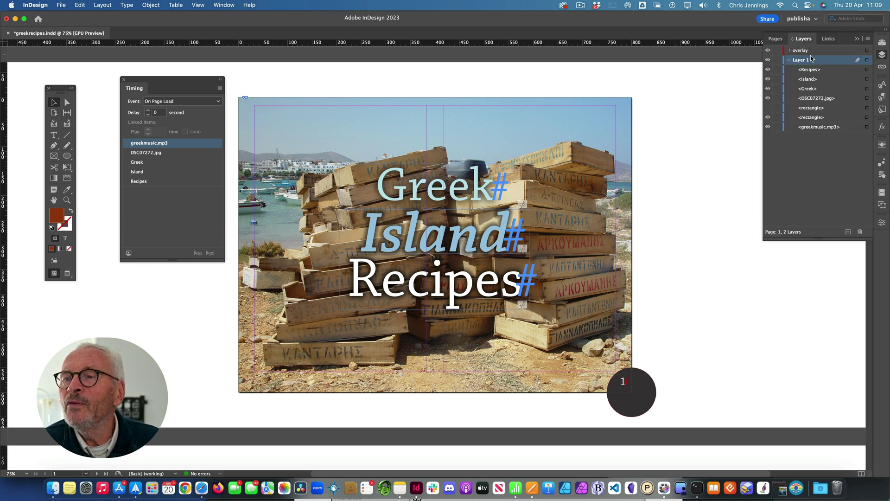
pyautogui.click(811, 130)
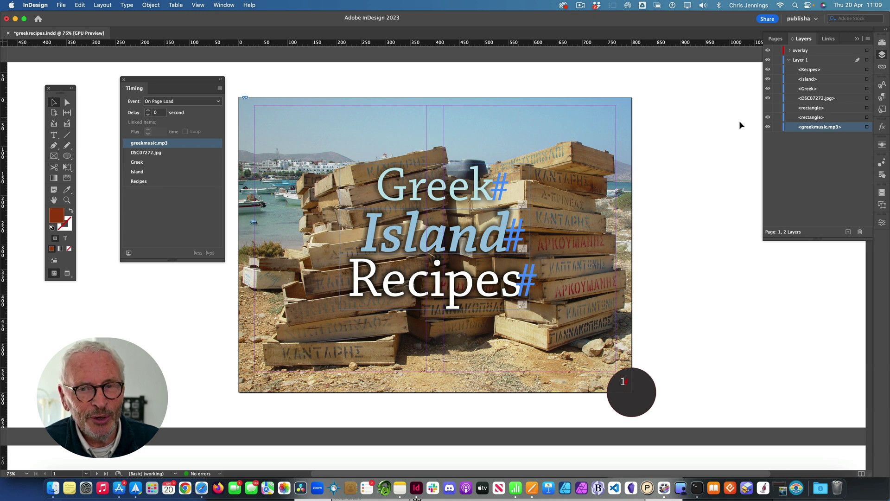
# Preview the cover's interactivity with its music, clear and close the preview, and close the Timing settings.
pyautogui.click(129, 253)
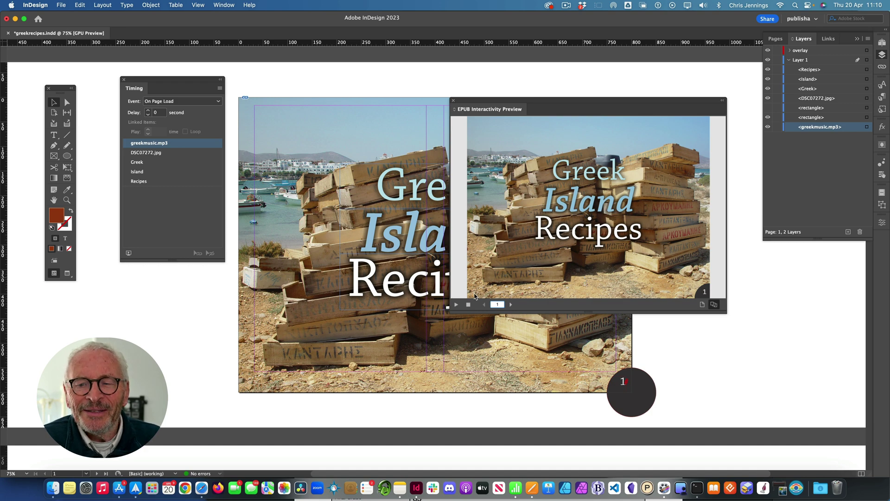
pyautogui.click(456, 304)
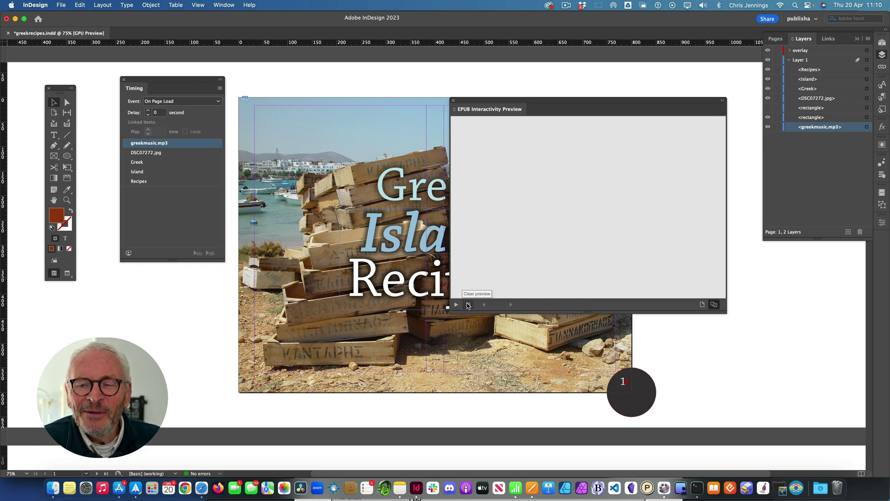
pyautogui.click(453, 101)
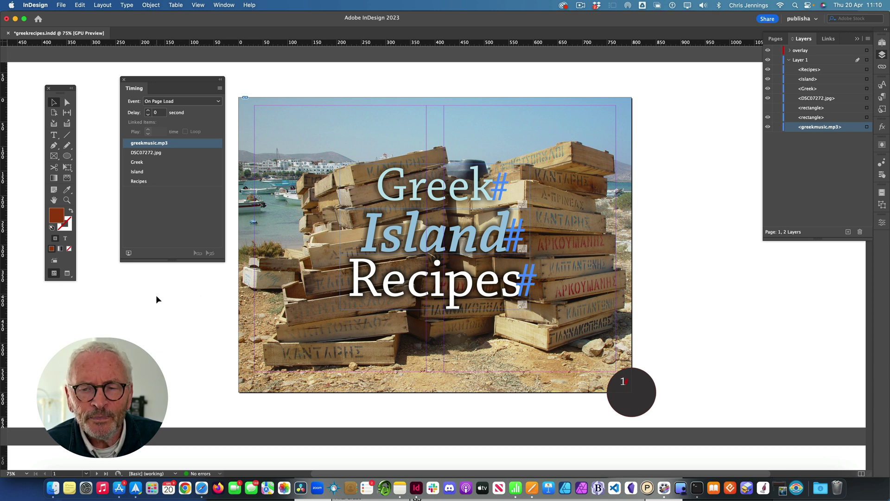
pyautogui.click(123, 80)
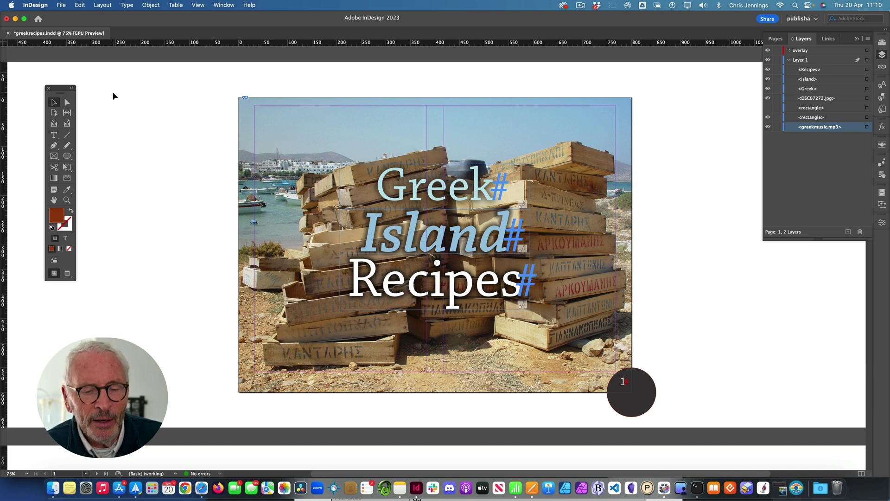
# Place buttons-36036_960_720.png on the pasteboard beside the cover and scale image and frame down to roughly a fifth of their size.
pyautogui.press('super+d')
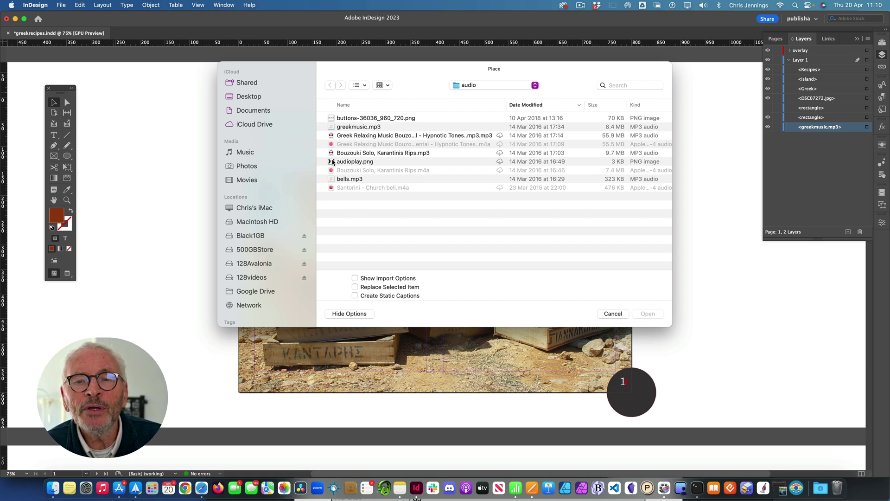
pyautogui.click(337, 119)
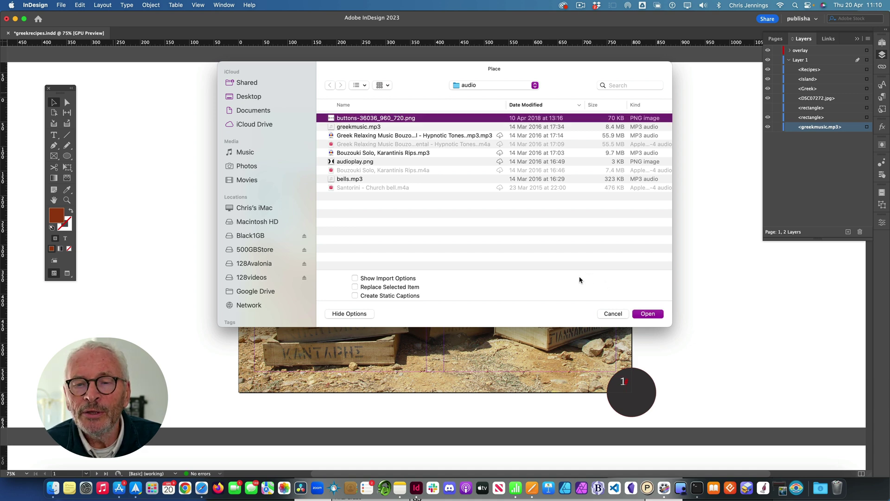
pyautogui.click(648, 313)
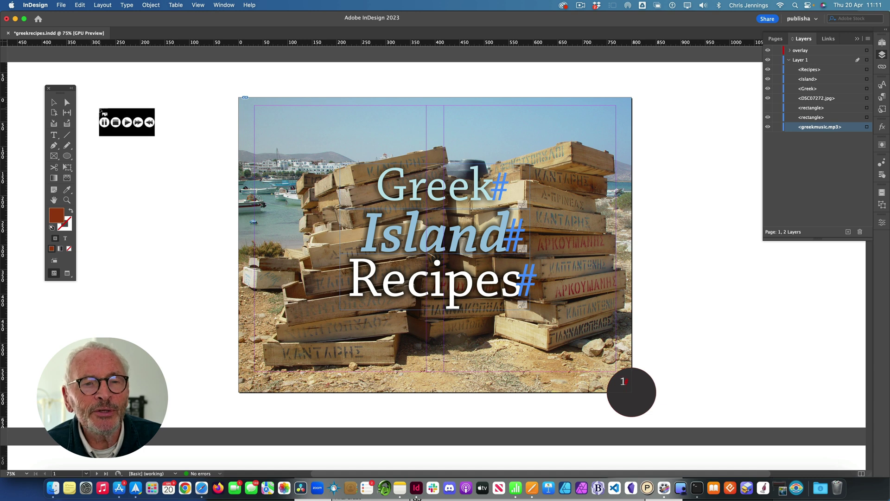
pyautogui.click(100, 108)
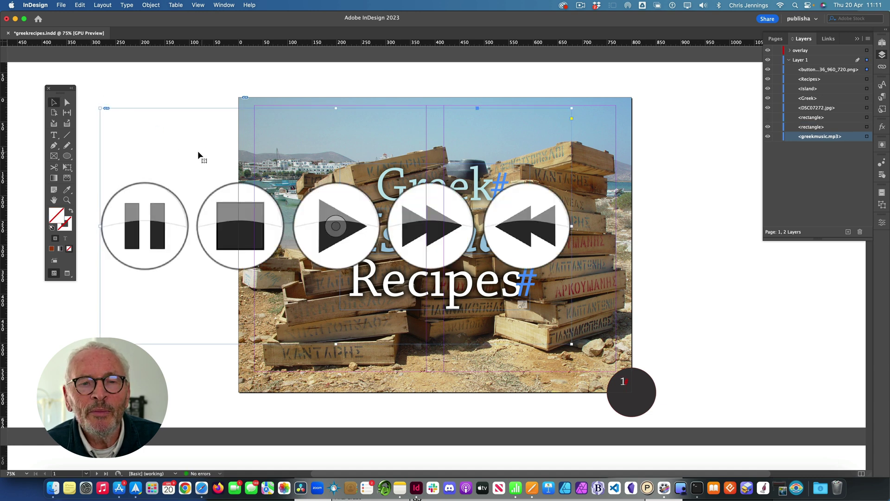
pyautogui.moveTo(99, 108); pyautogui.dragTo(144, 299)
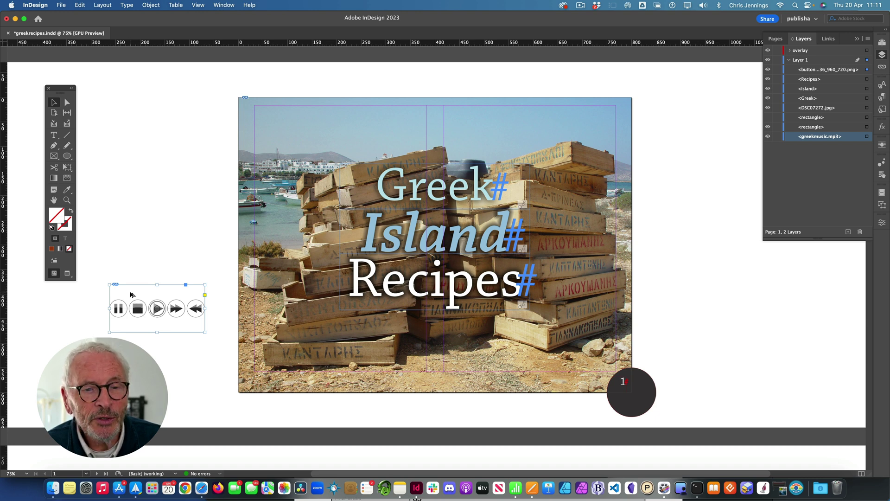
# Duplicate the button strip directly below the original and crop the upper strip's width to the pause symbol alone.
pyautogui.moveTo(129, 289); pyautogui.dragTo(132, 341)
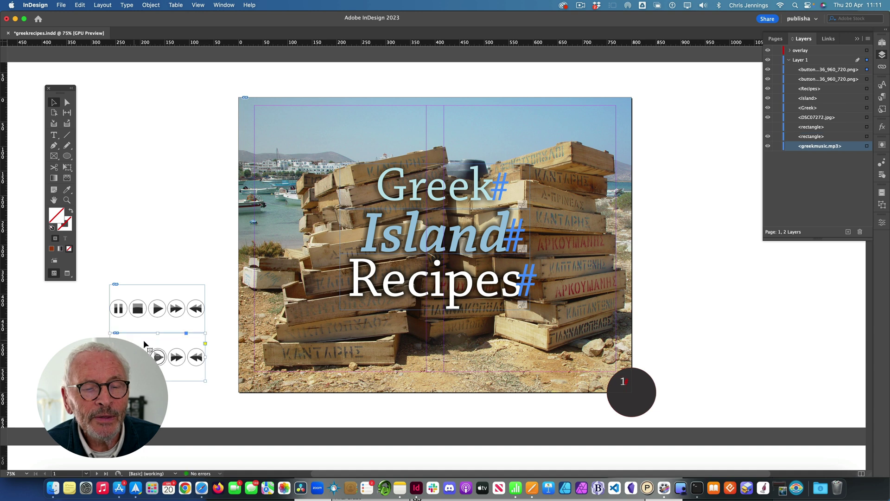
pyautogui.click(141, 297)
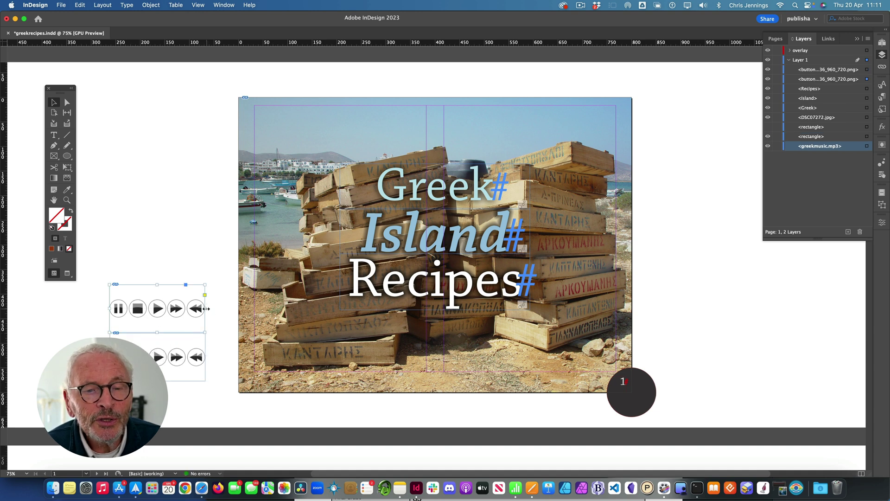
pyautogui.moveTo(205, 308); pyautogui.dragTo(128, 307)
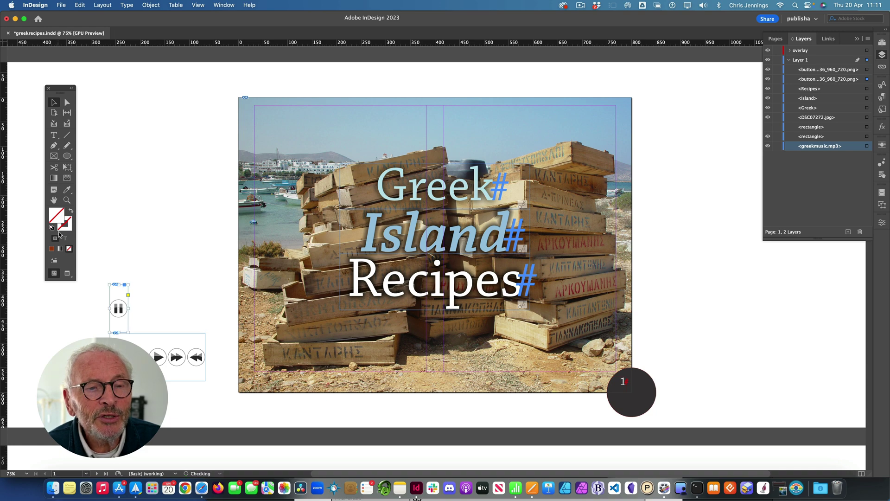
# Crop the pause symbol's frame tightly around its circle.
pyautogui.click(165, 356)
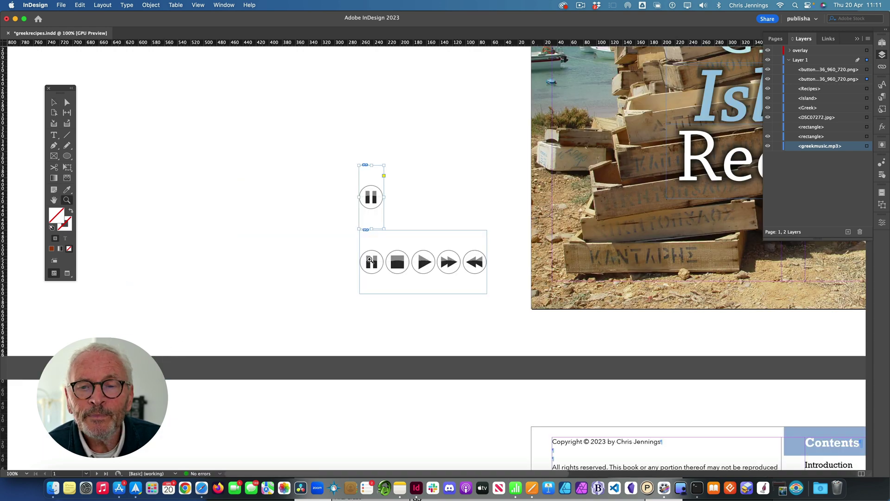
pyautogui.click(106, 352)
pyautogui.click(107, 352)
pyautogui.click(443, 256)
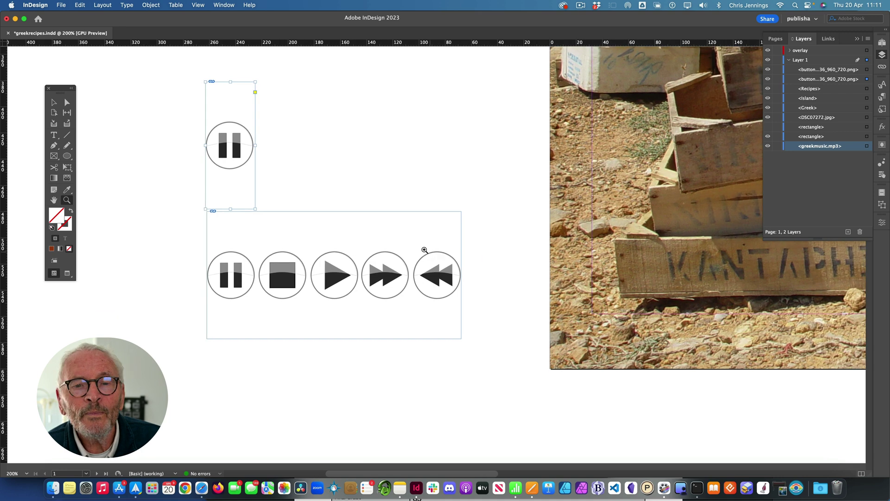
pyautogui.click(51, 103)
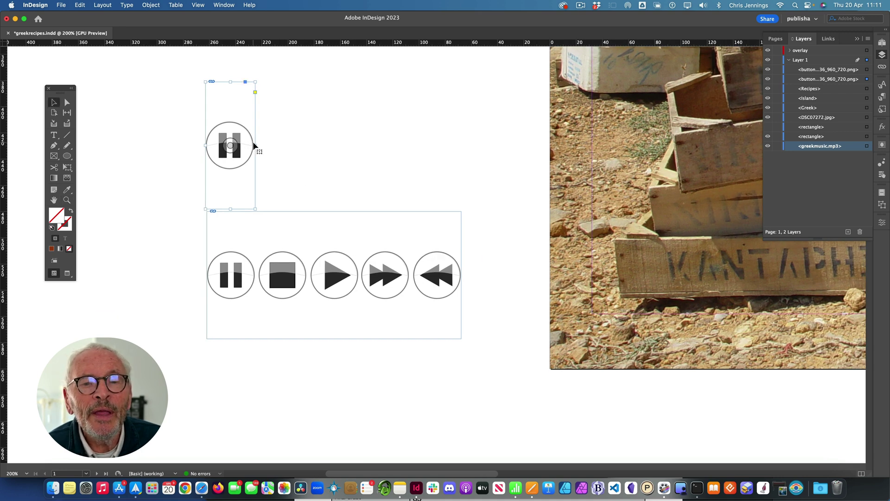
pyautogui.moveTo(255, 145); pyautogui.dragTo(254, 145)
pyautogui.moveTo(230, 81); pyautogui.dragTo(234, 121)
pyautogui.moveTo(233, 208); pyautogui.dragTo(234, 169)
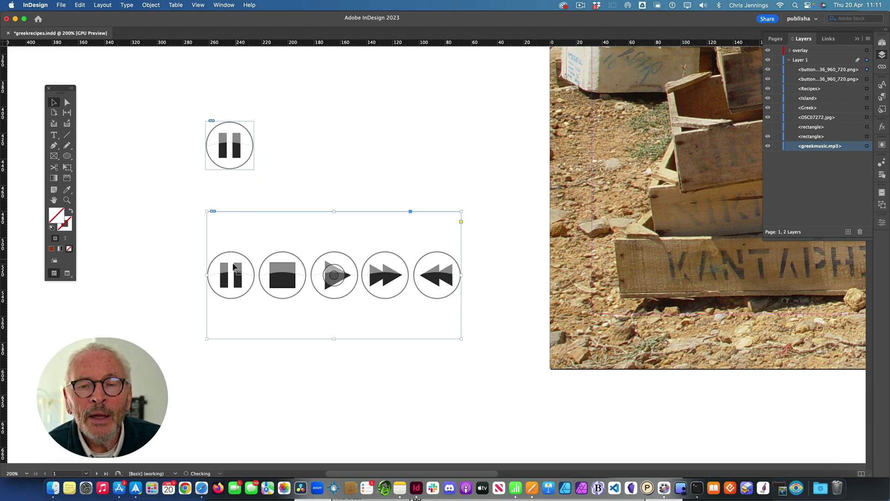
# Crop the lower button strip tightly to the play symbol alone and place it directly beneath the pause symbol.
pyautogui.moveTo(276, 276); pyautogui.dragTo(310, 277)
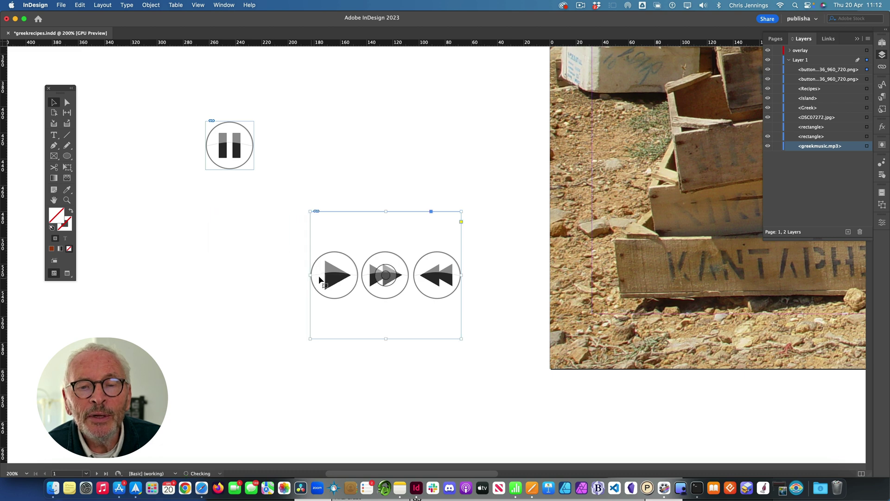
pyautogui.moveTo(463, 275); pyautogui.dragTo(357, 278)
pyautogui.moveTo(334, 211); pyautogui.dragTo(332, 250)
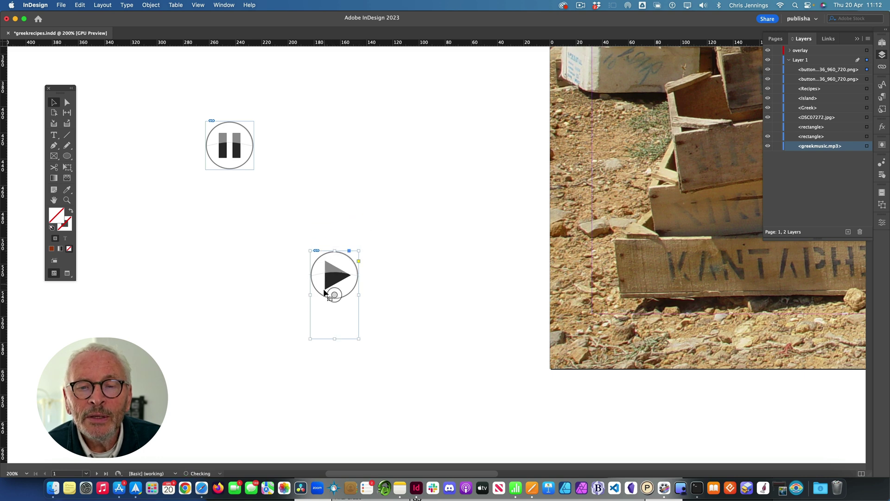
pyautogui.moveTo(334, 338); pyautogui.dragTo(338, 299)
pyautogui.moveTo(330, 259); pyautogui.dragTo(226, 181)
# Move the pause and play symbols together onto the cover, over the lowest crates near the page's lower-left corner.
pyautogui.scroll(5, 170, 192)
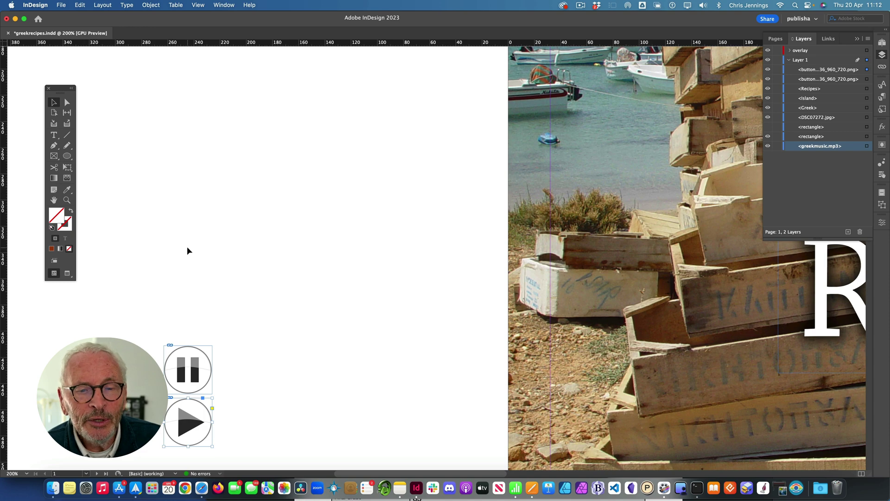
pyautogui.scroll(-3, 181, 250)
pyautogui.moveTo(147, 210); pyautogui.dragTo(211, 313)
pyautogui.moveTo(199, 246); pyautogui.dragTo(578, 268)
pyautogui.hscroll(10, 376, 255)
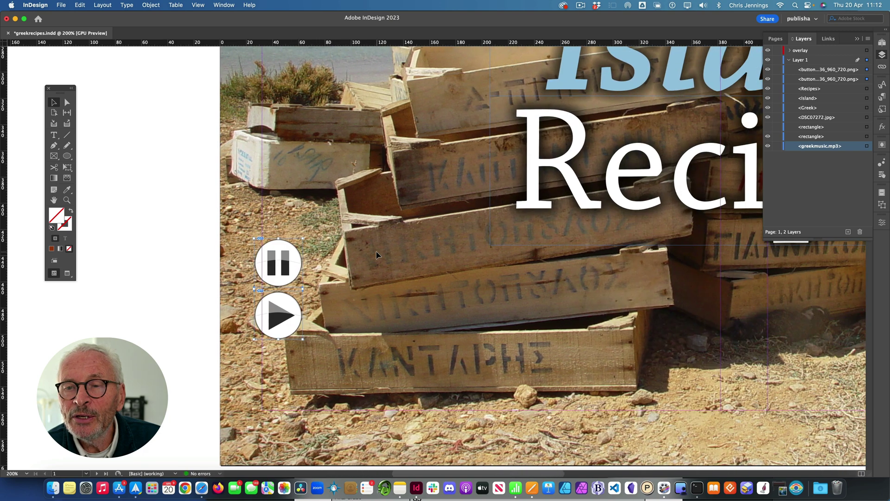
pyautogui.hscroll(5, 376, 255)
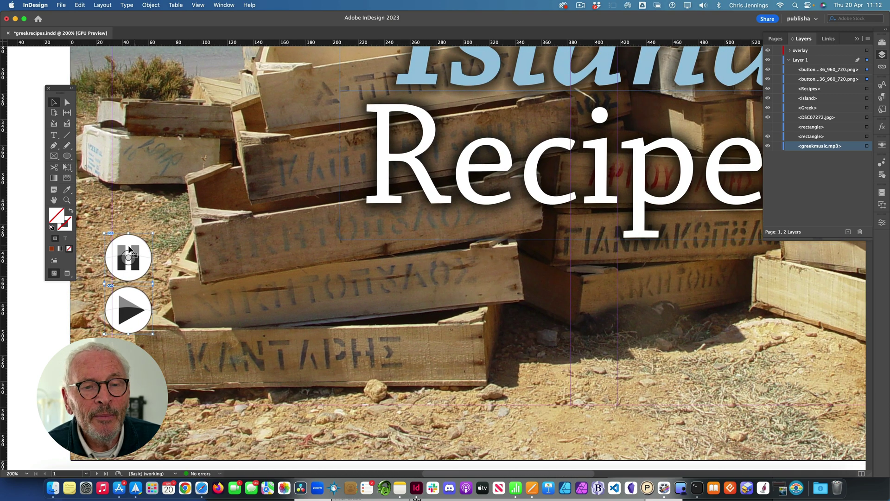
pyautogui.moveTo(136, 244); pyautogui.dragTo(282, 265)
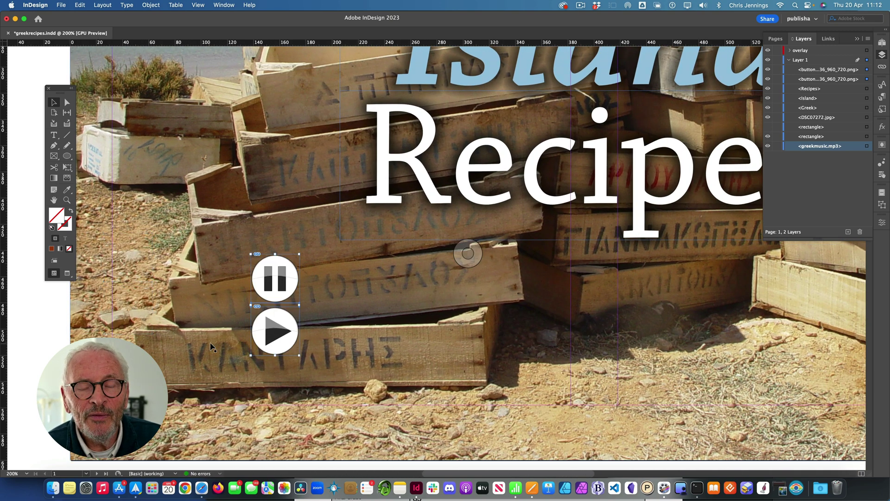
pyautogui.scroll(-1, 235, 349)
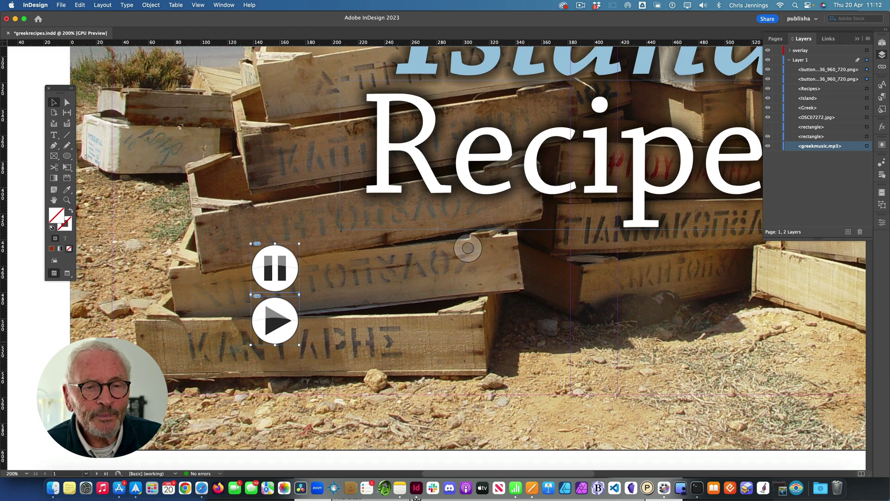
pyautogui.click(46, 335)
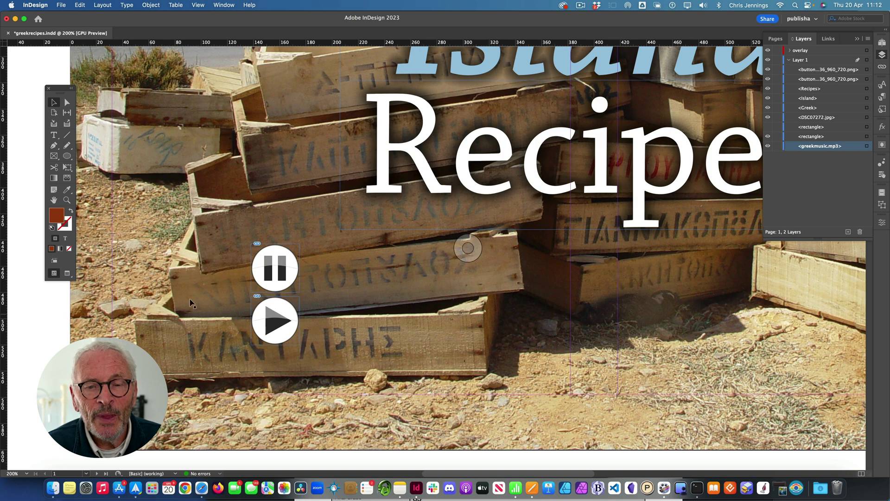
# Convert the pause symbol into an interactive button named pause.
pyautogui.click(270, 254)
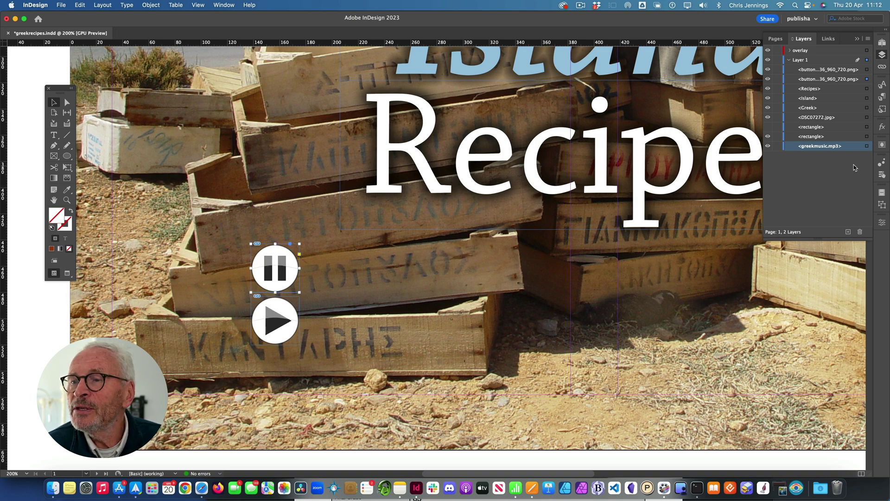
pyautogui.click(881, 176)
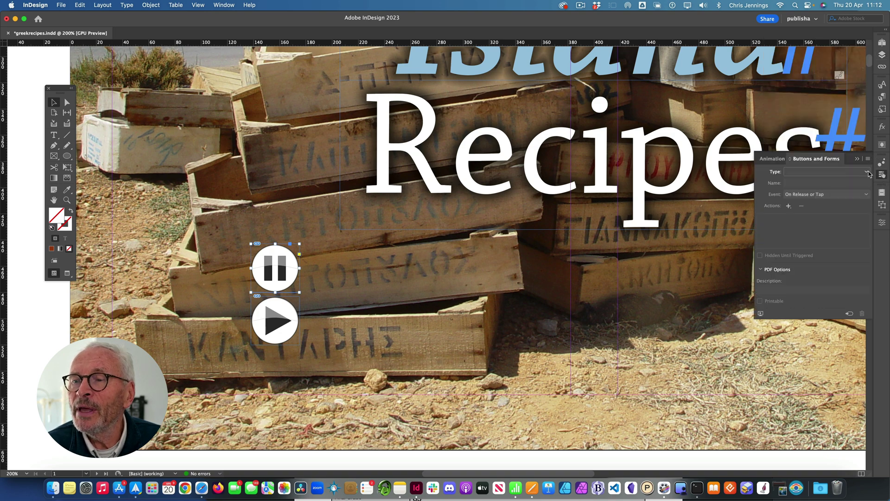
pyautogui.click(867, 172)
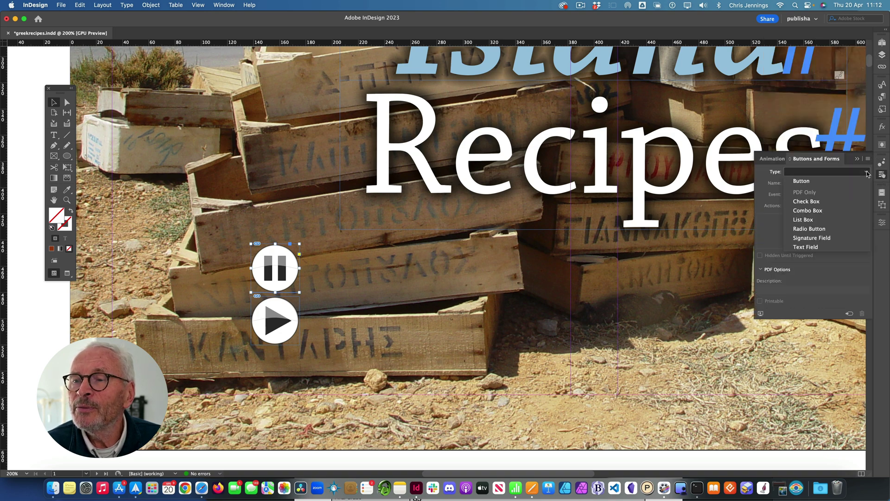
pyautogui.click(824, 181)
pyautogui.click(809, 183)
pyautogui.write('pause')
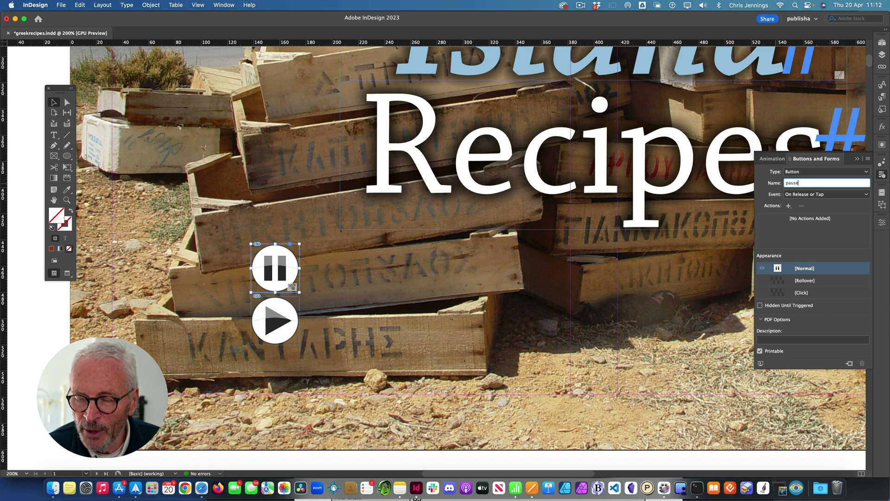
pyautogui.press('Return')
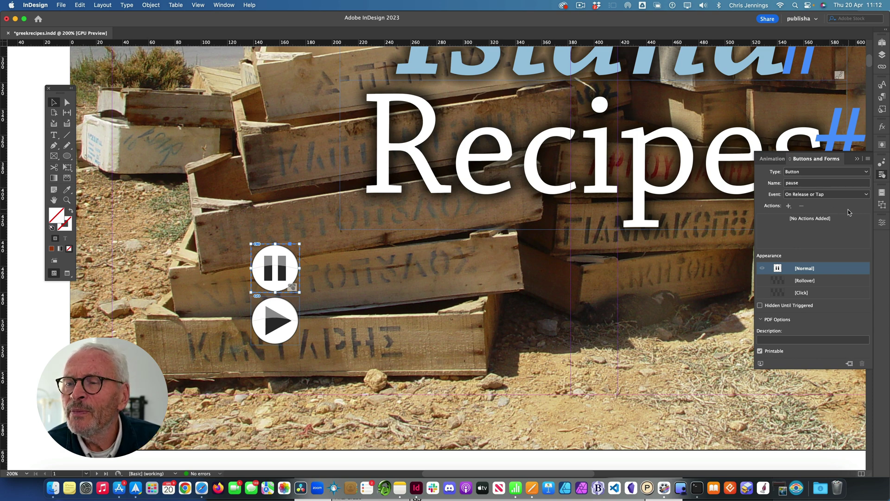
# Add a Sound action to the pause button that pauses greekmusic.mp3 on release or tap.
pyautogui.click(789, 206)
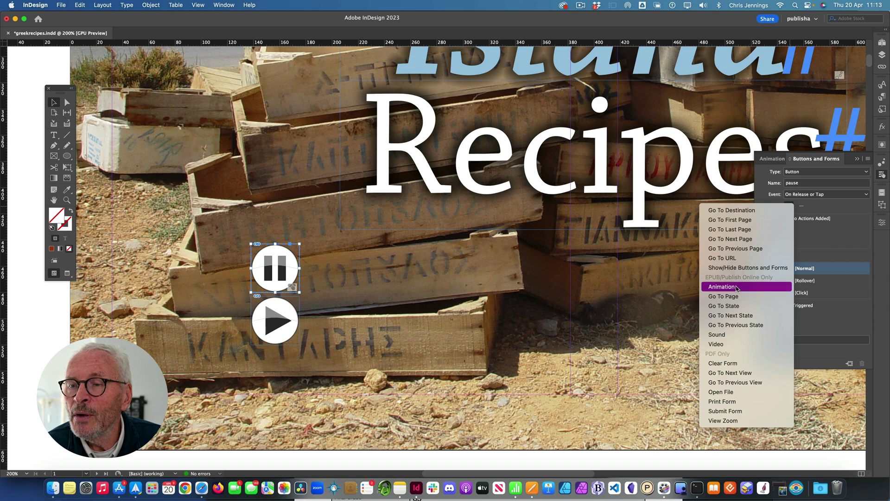
pyautogui.click(717, 334)
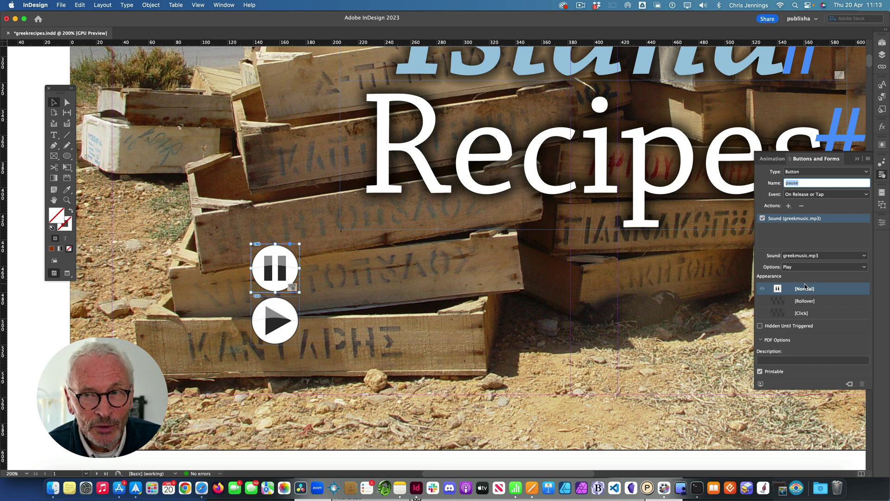
pyautogui.click(815, 267)
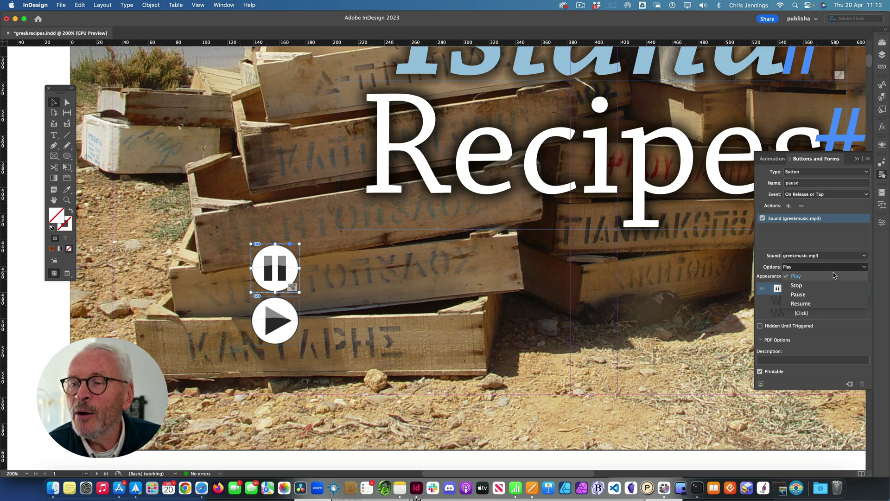
pyautogui.click(798, 295)
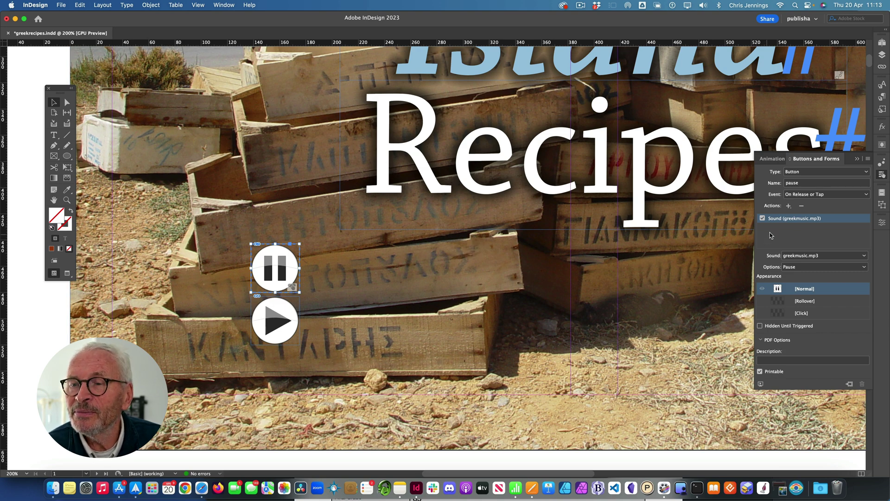
# Convert the play symbol into an interactive button named play.
pyautogui.click(284, 306)
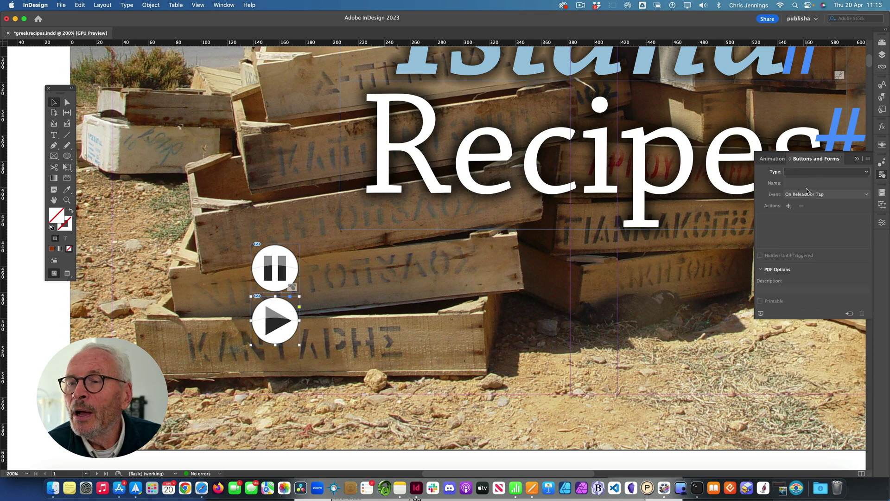
pyautogui.click(847, 173)
pyautogui.click(794, 182)
pyautogui.click(791, 185)
pyautogui.write('play')
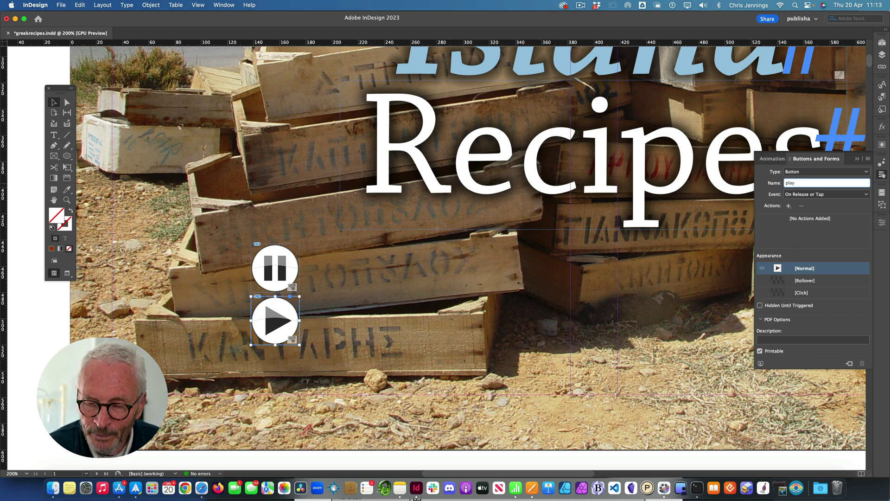
pyautogui.press('Return')
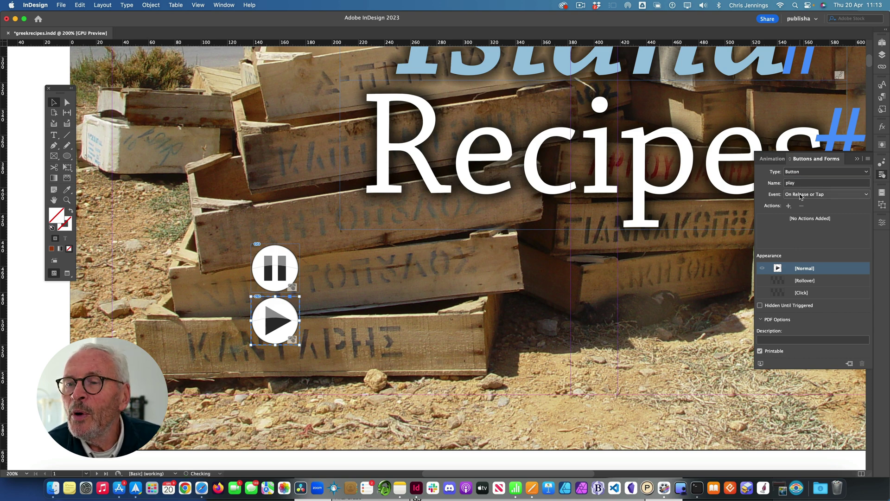
# Give the play button a Sound action that resumes greekmusic.mp3, and make the button hidden until triggered.
pyautogui.click(789, 207)
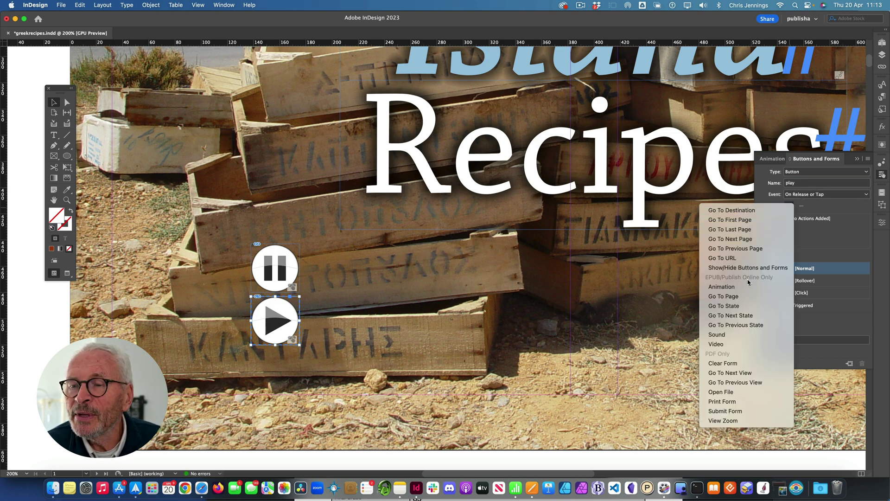
pyautogui.click(732, 334)
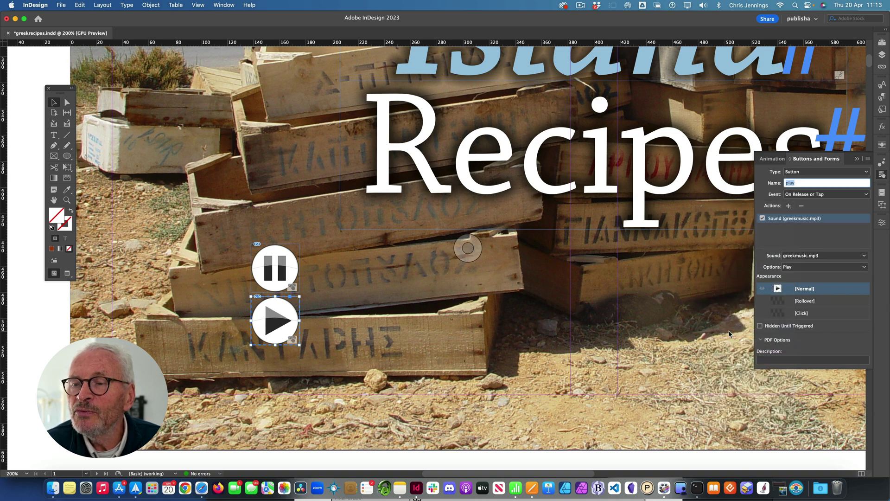
pyautogui.click(804, 267)
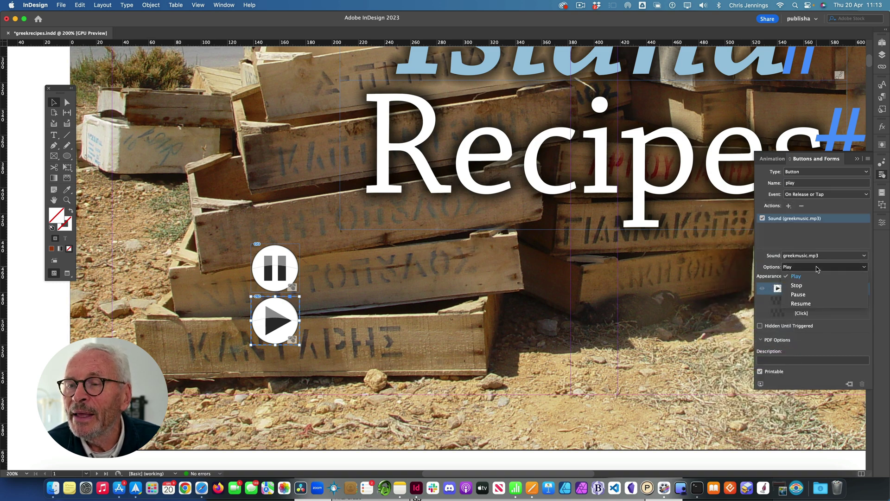
pyautogui.click(801, 304)
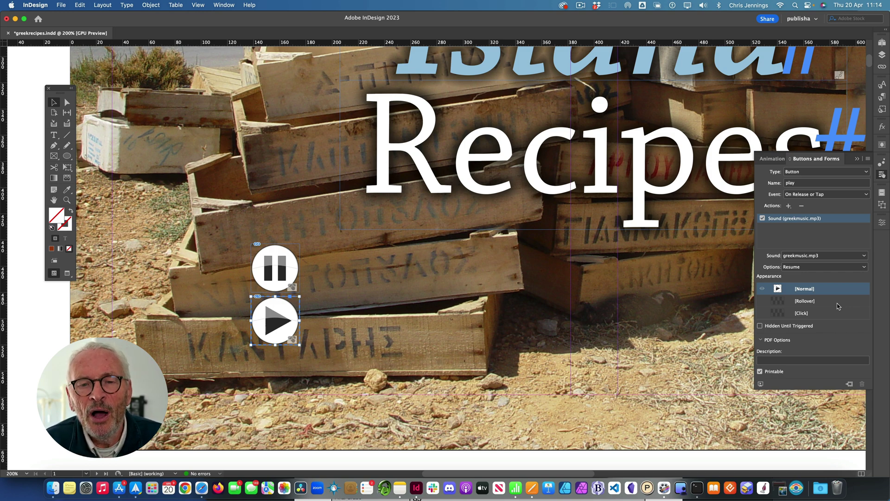
pyautogui.click(760, 326)
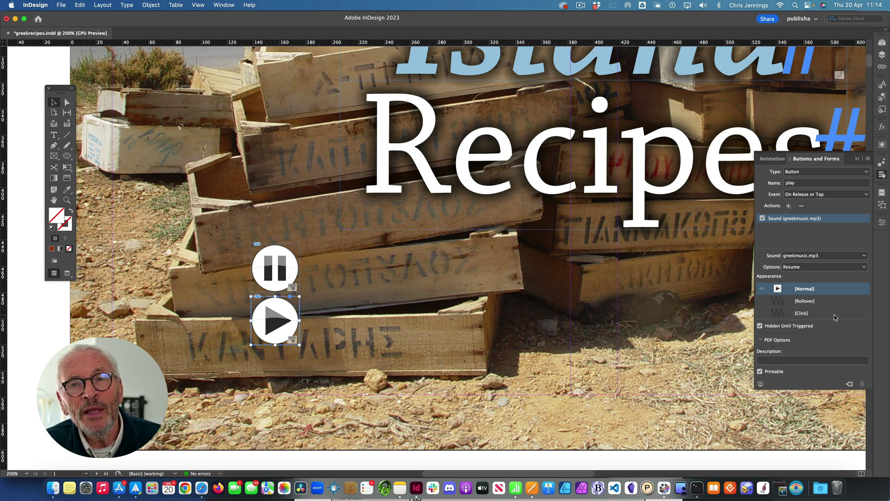
# Add a Show/Hide Buttons and Forms action to the play button that shows pause and hides play.
pyautogui.click(788, 206)
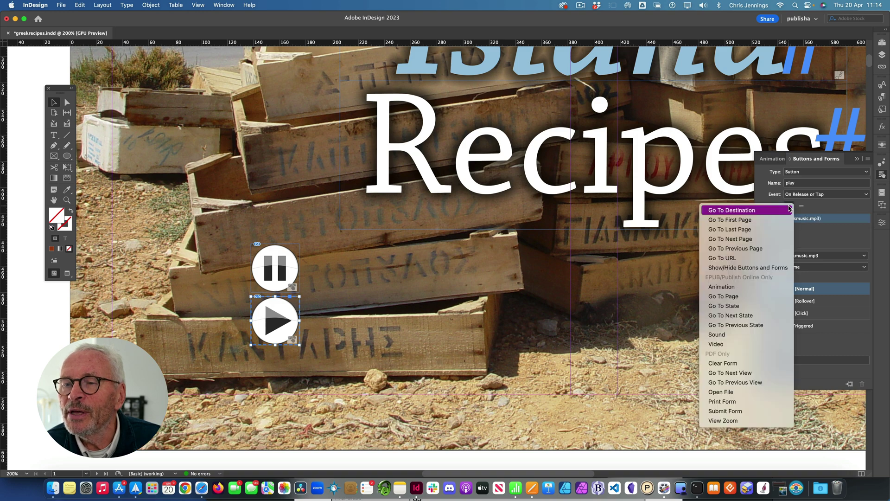
pyautogui.click(737, 268)
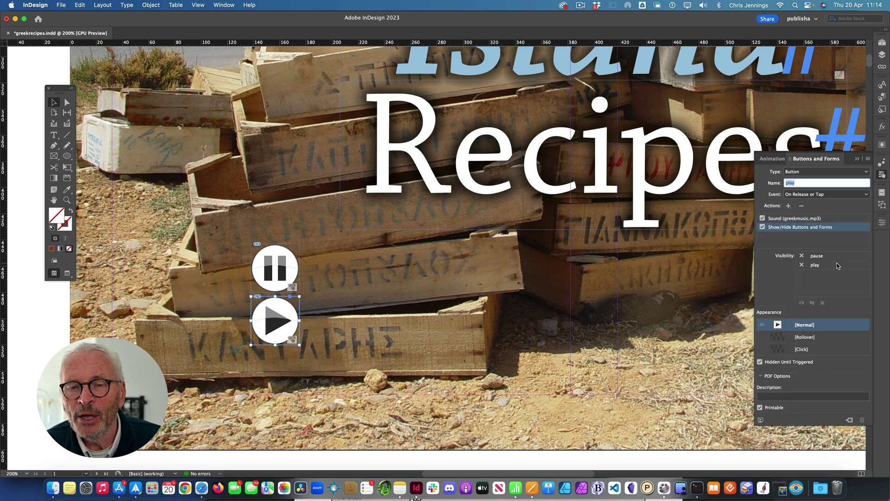
pyautogui.click(802, 256)
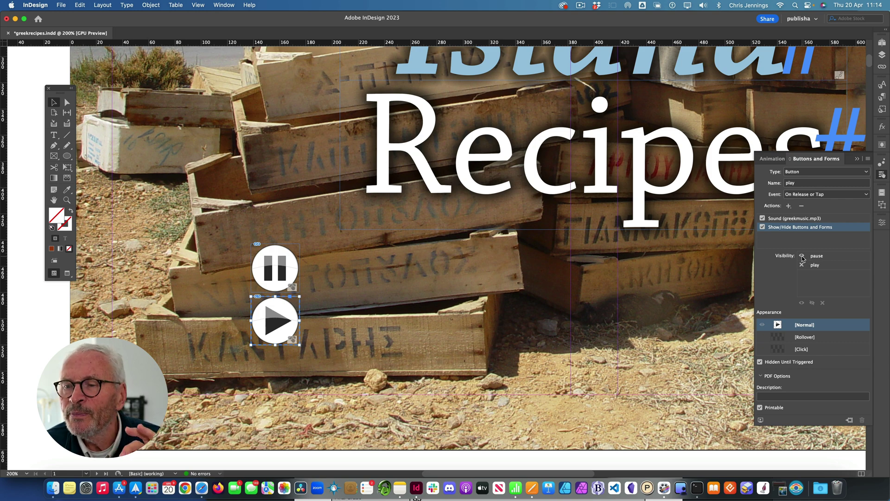
pyautogui.click(802, 265)
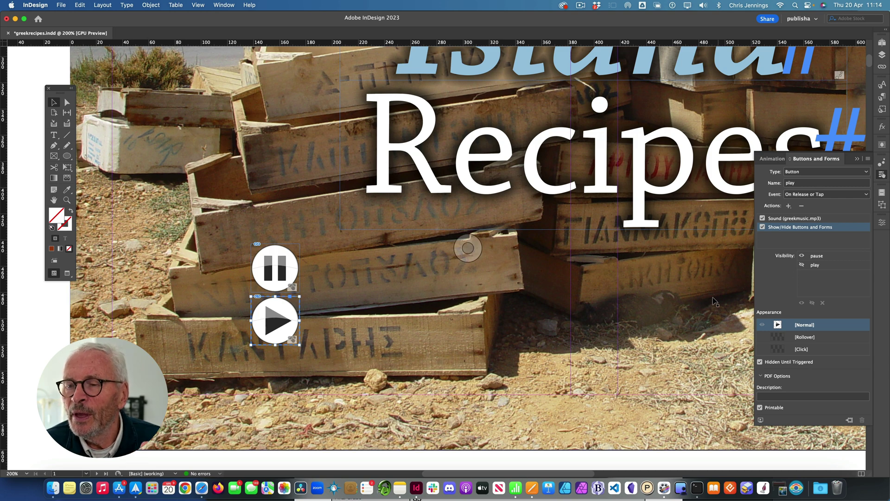
# Add a Show/Hide Buttons and Forms action to the pause button that hides pause and shows play.
pyautogui.click(285, 260)
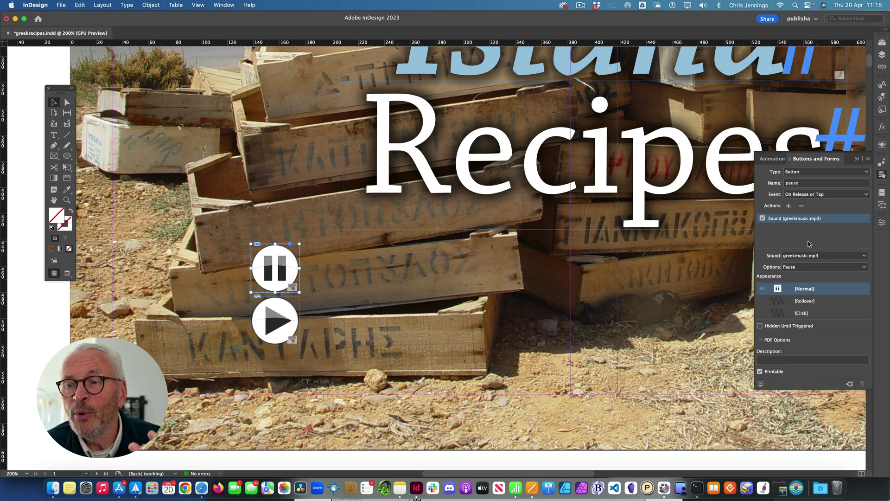
pyautogui.click(789, 206)
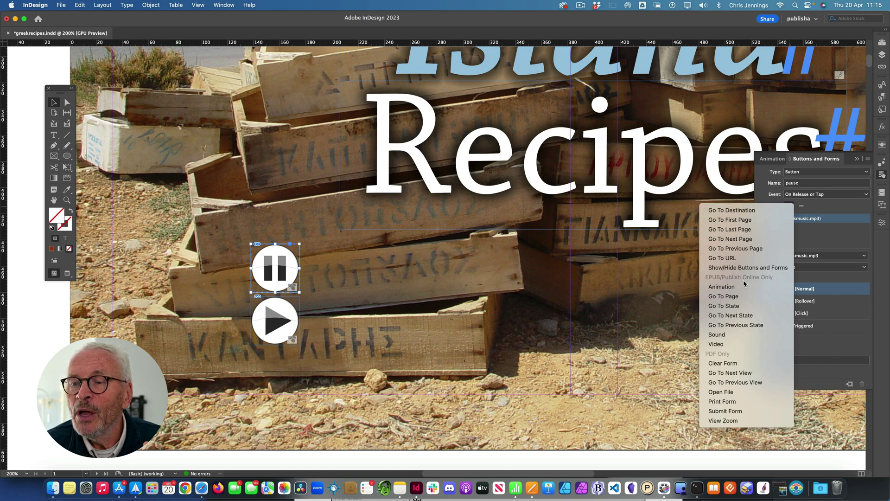
pyautogui.click(743, 268)
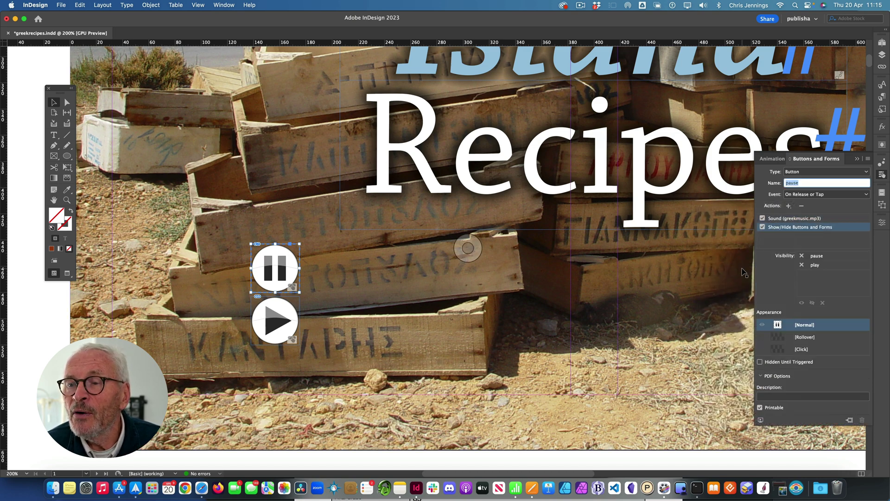
pyautogui.click(802, 255)
pyautogui.click(802, 255)
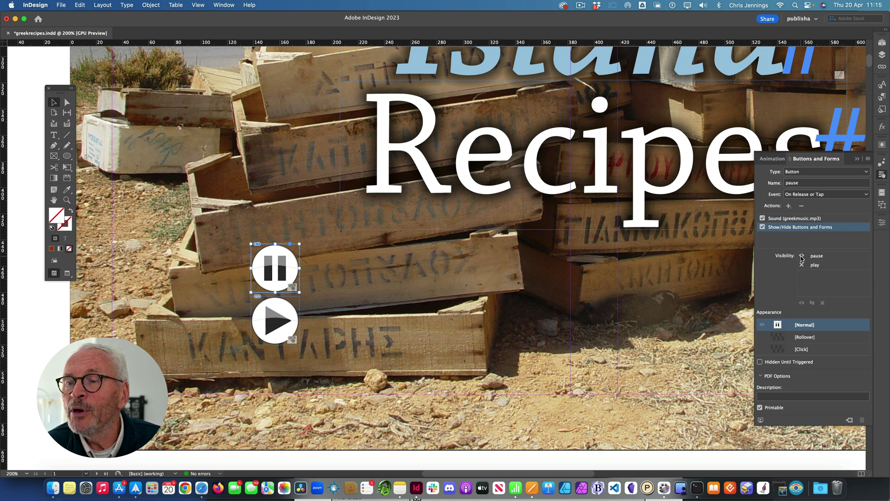
pyautogui.click(802, 265)
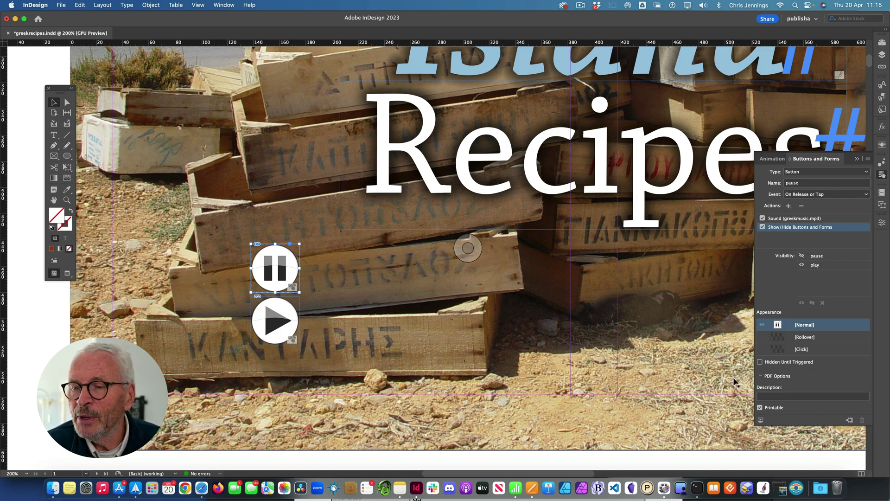
# Preview the cover's interactivity and test the pause and play buttons.
pyautogui.click(760, 420)
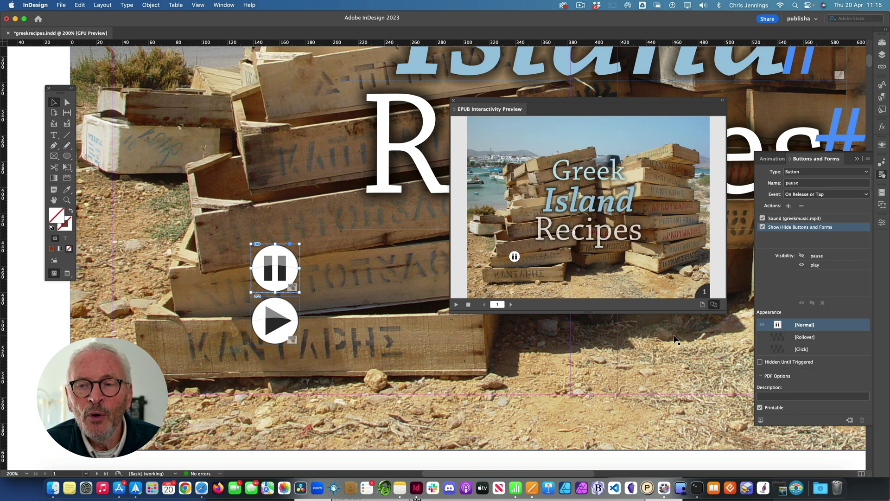
pyautogui.click(515, 257)
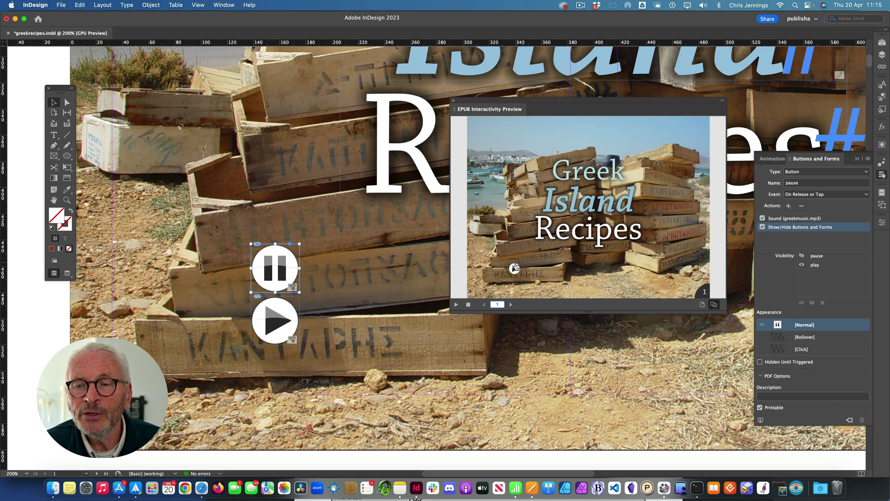
pyautogui.click(515, 269)
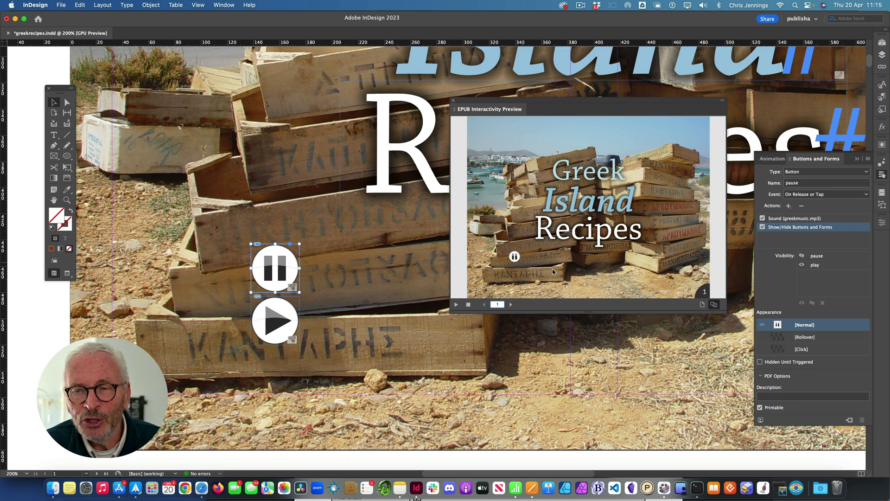
pyautogui.click(453, 100)
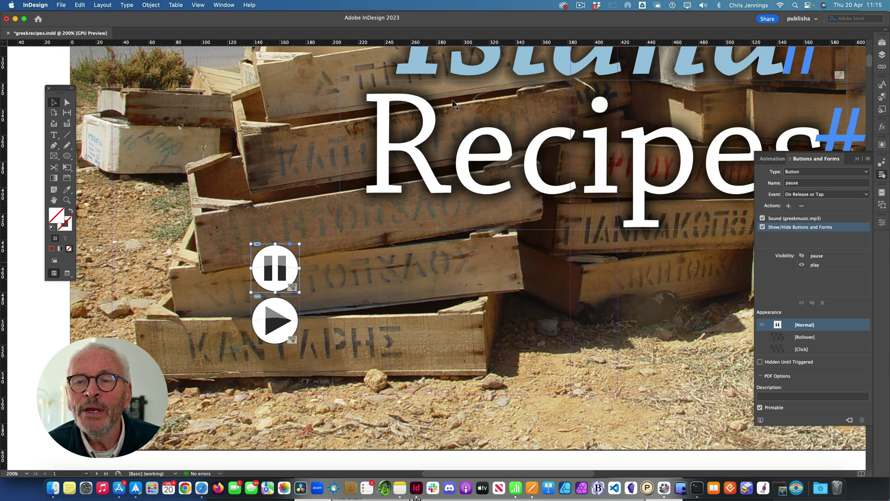
# Try to place the play button directly over the pause button.
pyautogui.click(289, 314)
pyautogui.moveTo(288, 313); pyautogui.dragTo(287, 259)
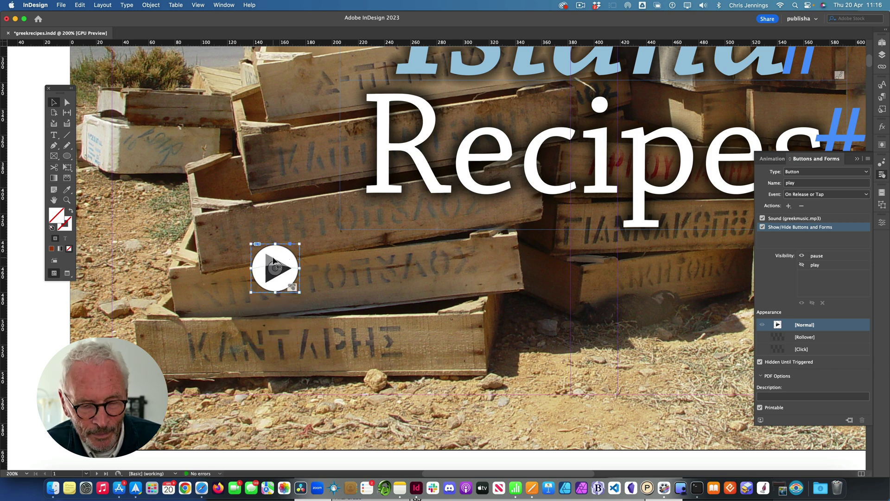
pyautogui.press('super+z')
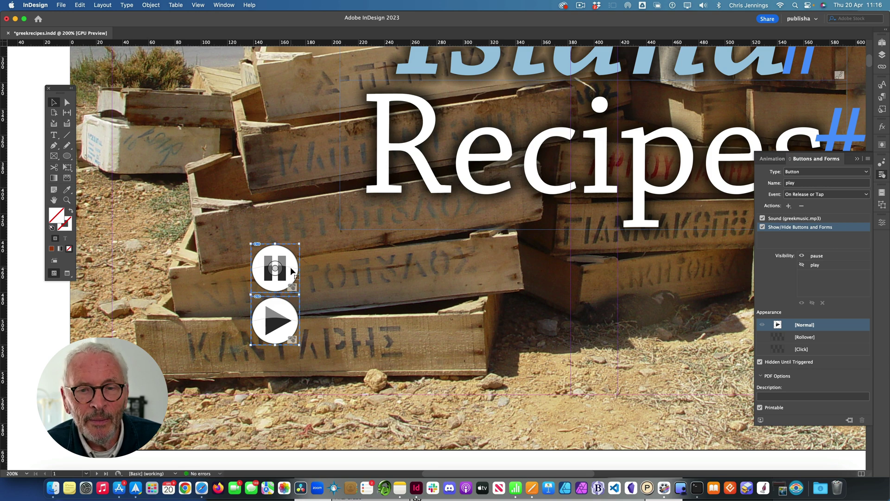
# Move both buttons to the cover's lower-left corner, below the crates, and stack the play button exactly over the pause button.
pyautogui.keyDown('shift'); pyautogui.click(292, 271); pyautogui.keyUp('shift')
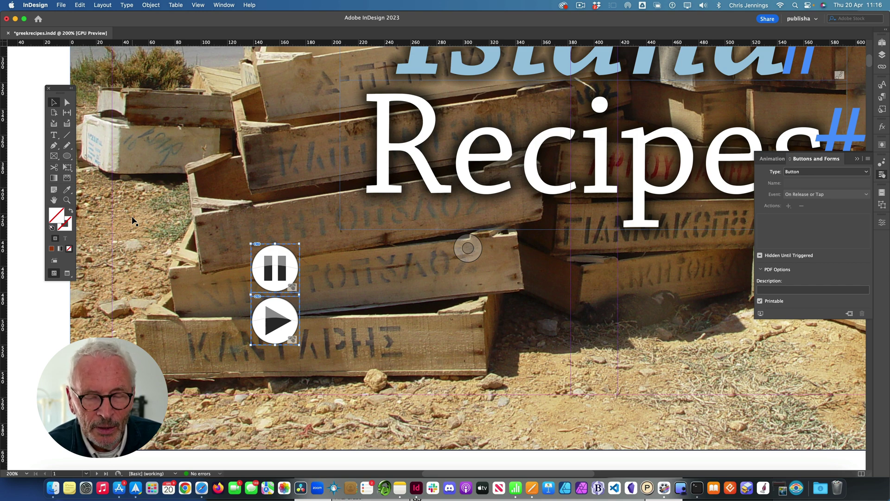
pyautogui.press('super+w')
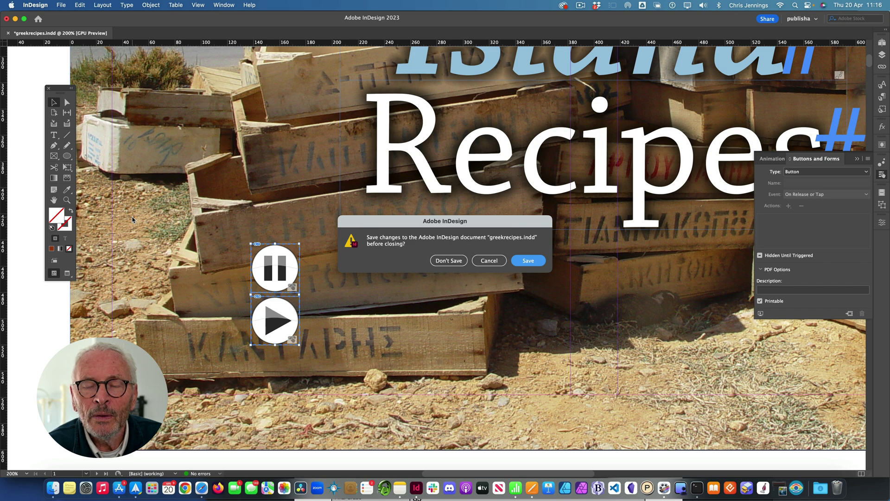
pyautogui.click(486, 260)
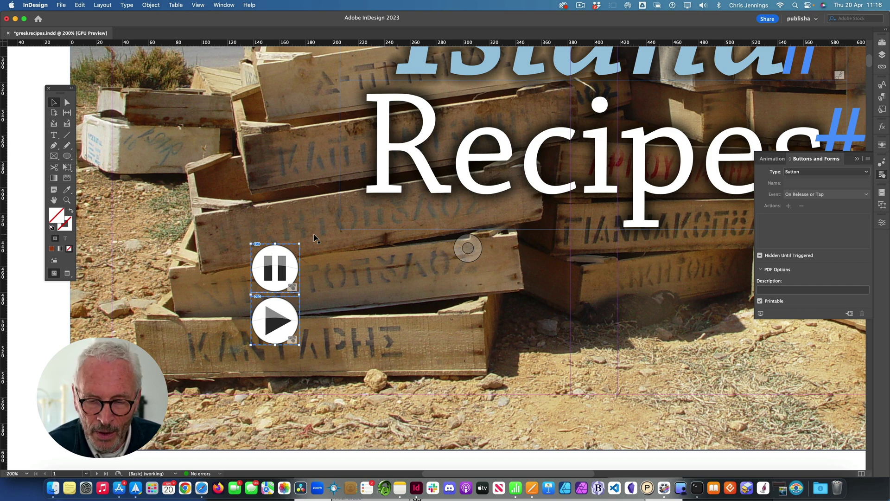
pyautogui.press('super+minus')
pyautogui.press('super+minus')
pyautogui.press('super+minus')
pyautogui.press('super+minus')
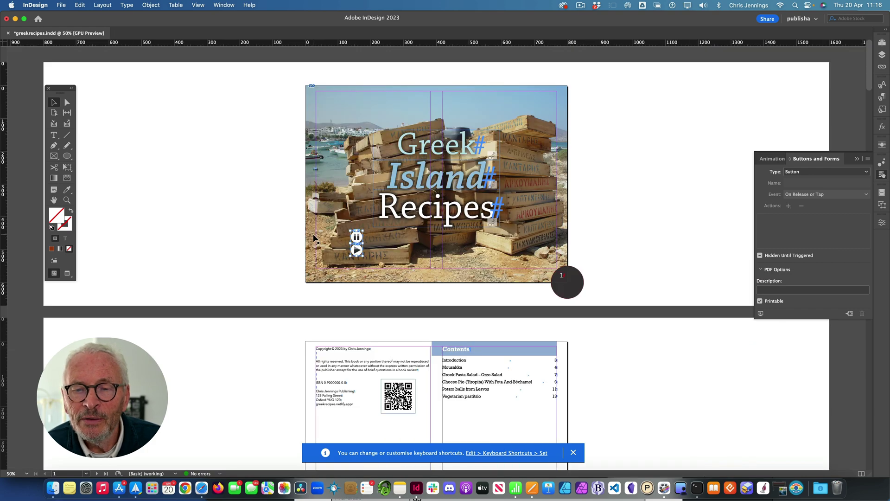
pyautogui.click(573, 453)
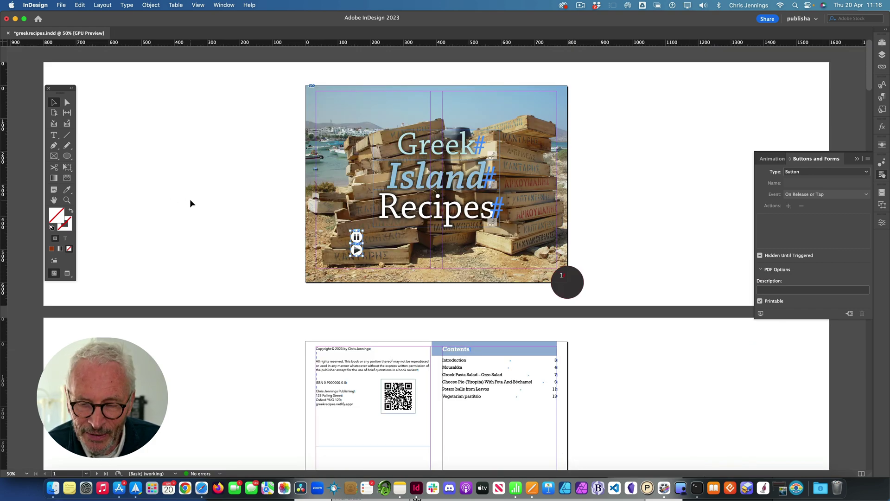
pyautogui.press('super+equal')
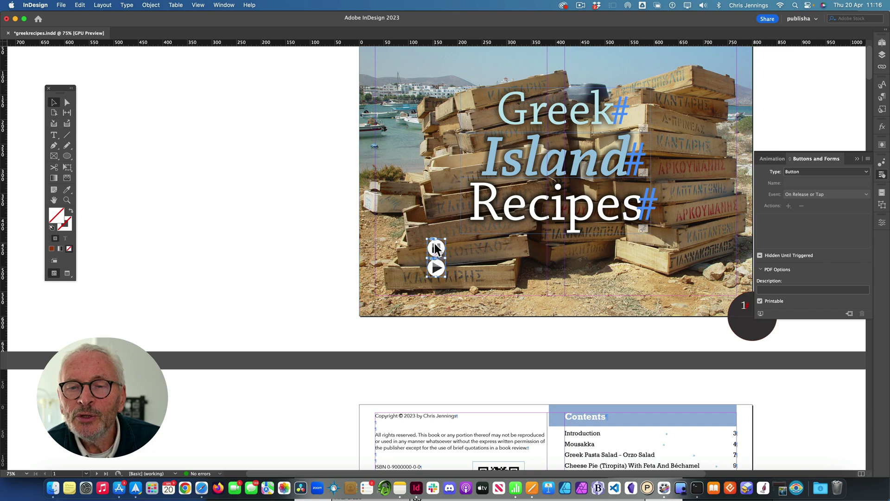
pyautogui.moveTo(436, 245); pyautogui.dragTo(390, 297)
pyautogui.click(384, 278)
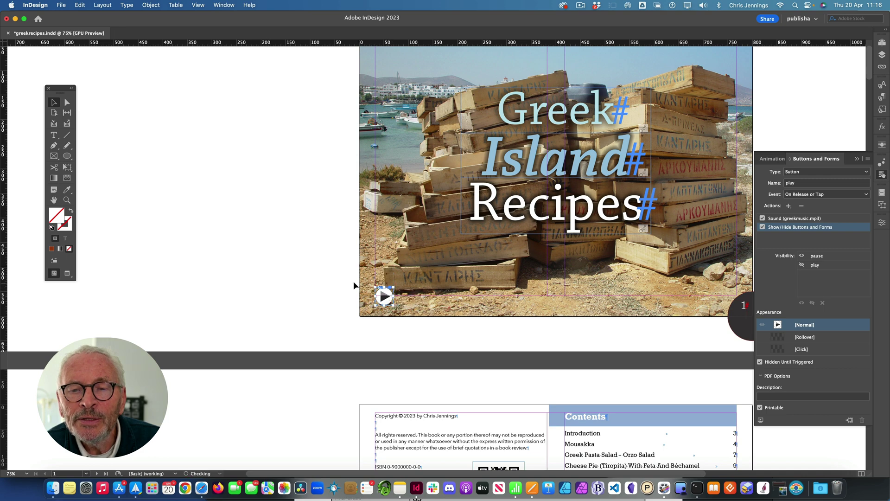
pyautogui.click(336, 277)
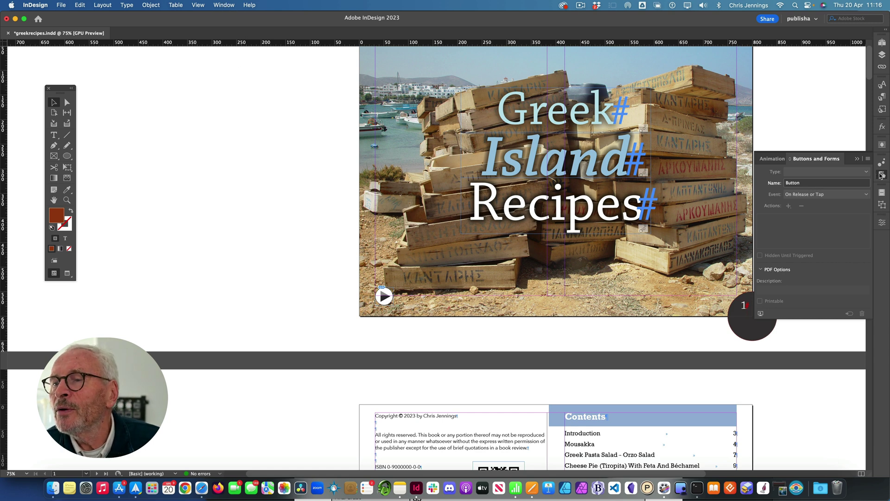
# Display the Timing settings and move the play button straight up until the pause button beneath it is uncovered.
pyautogui.click(224, 5)
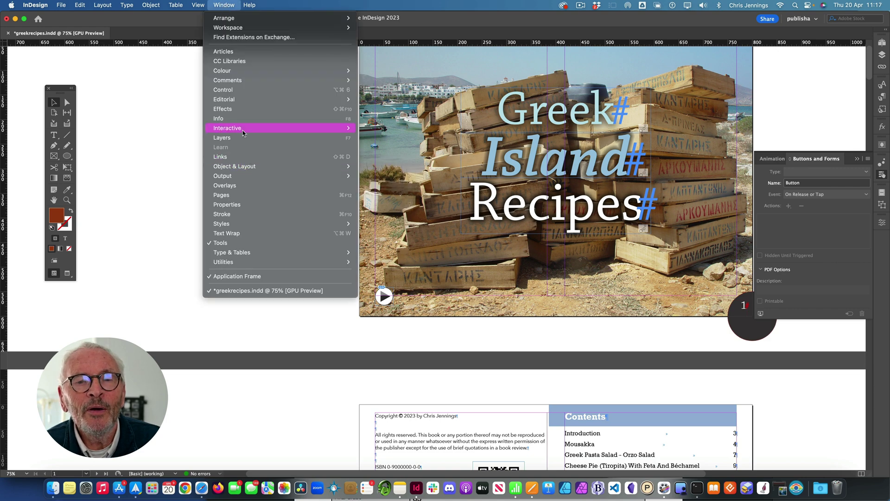
pyautogui.moveTo(244, 129)
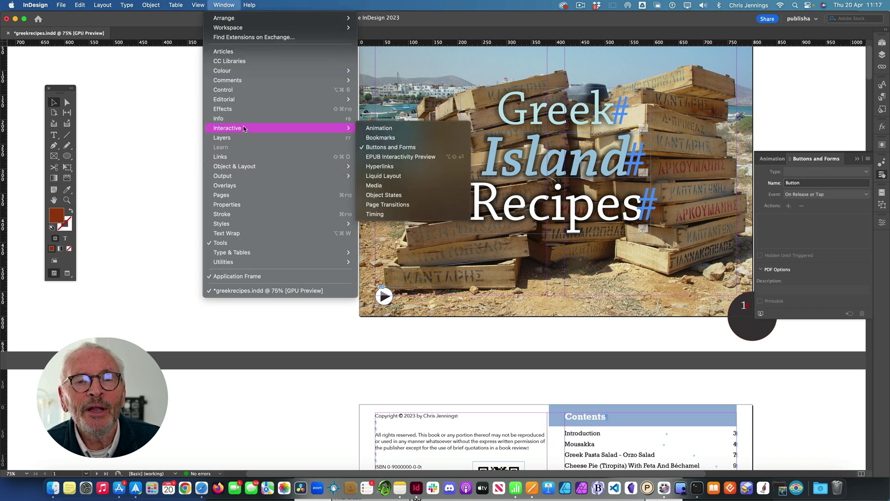
pyautogui.click(376, 214)
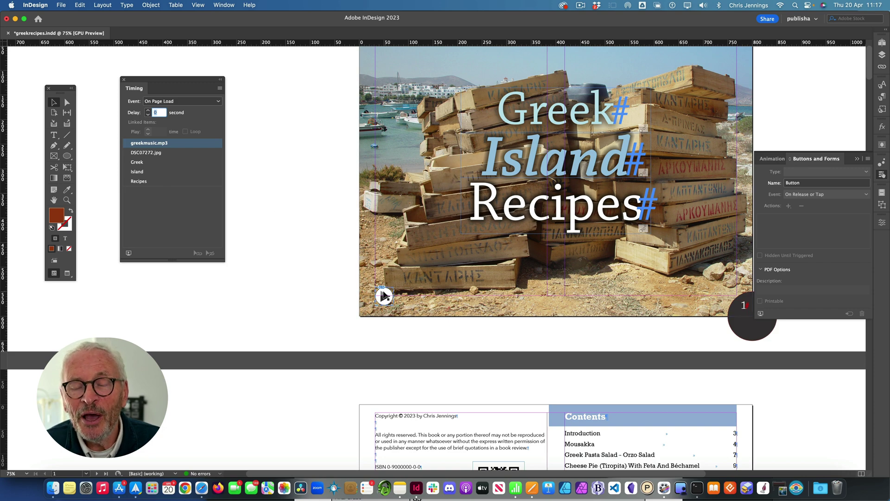
pyautogui.click(386, 294)
pyautogui.moveTo(387, 295); pyautogui.dragTo(387, 278)
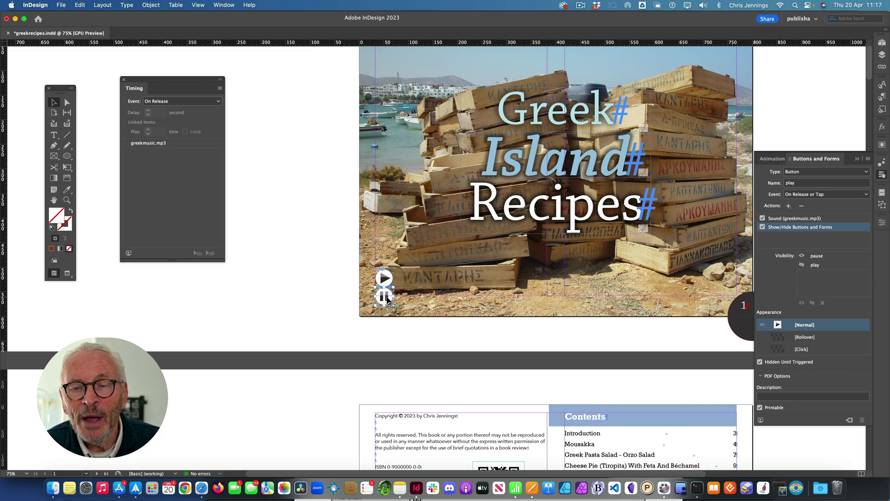
# Give the pause button a Fade In animation on page load with Hide Until Animated enabled.
pyautogui.press('super+shift+a')
pyautogui.click(388, 297)
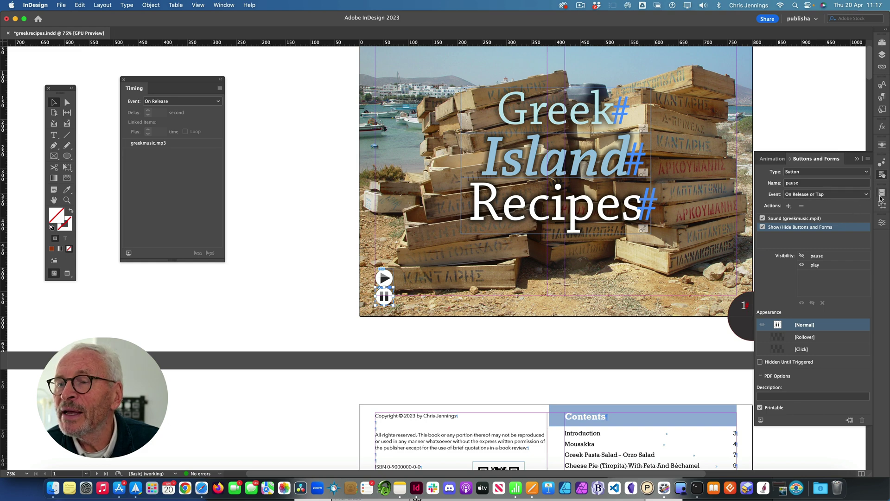
pyautogui.click(880, 162)
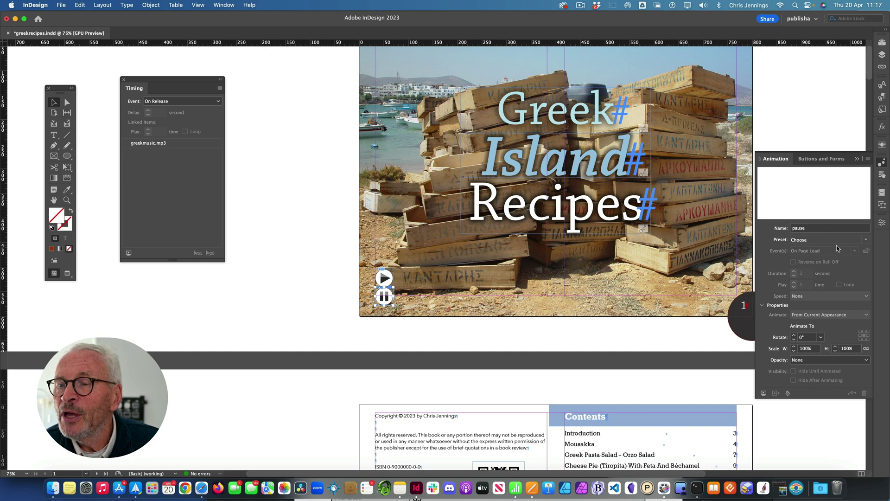
pyautogui.click(865, 241)
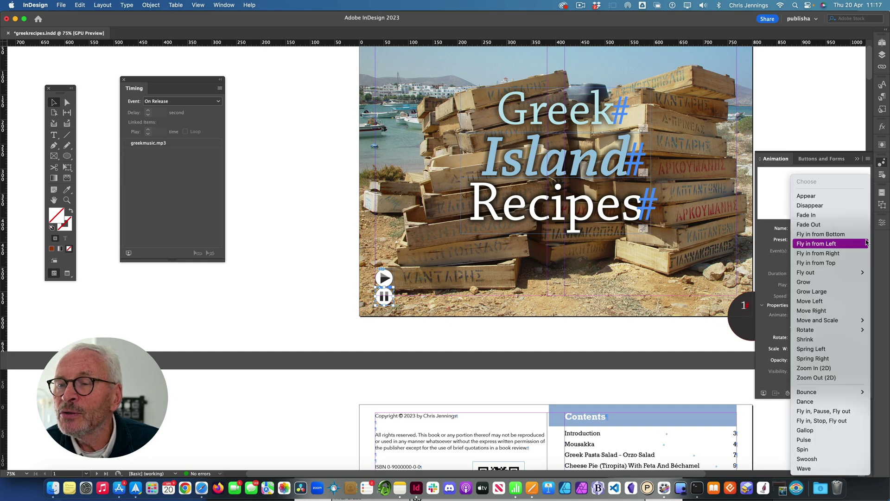
pyautogui.click(812, 216)
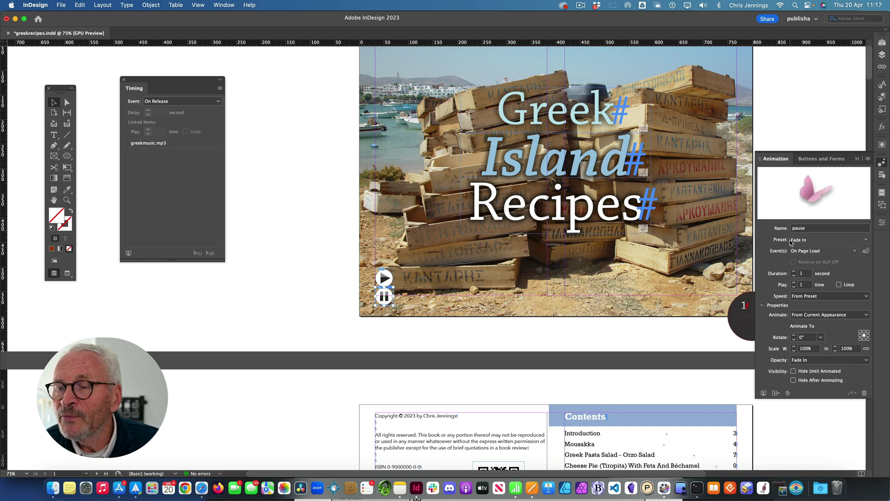
pyautogui.click(794, 371)
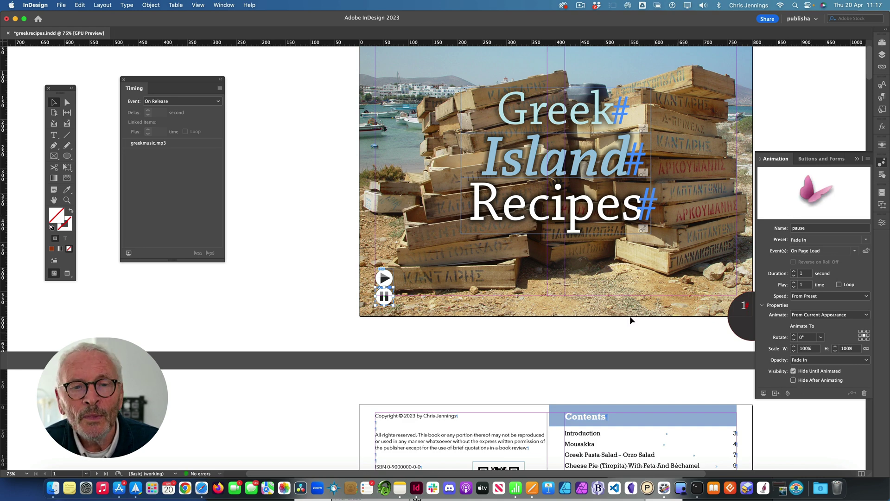
pyautogui.click(282, 183)
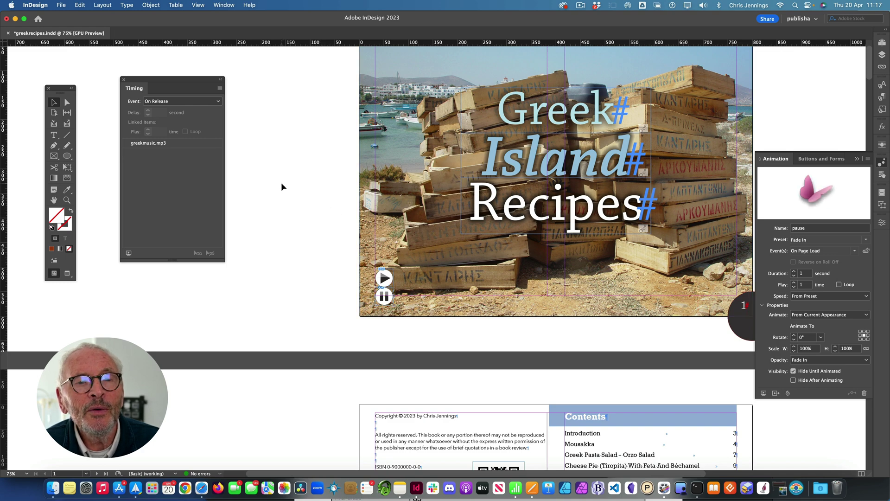
# Set the pause button's page-load delay to 1.75 seconds and stack the play button back over it.
pyautogui.click(483, 254)
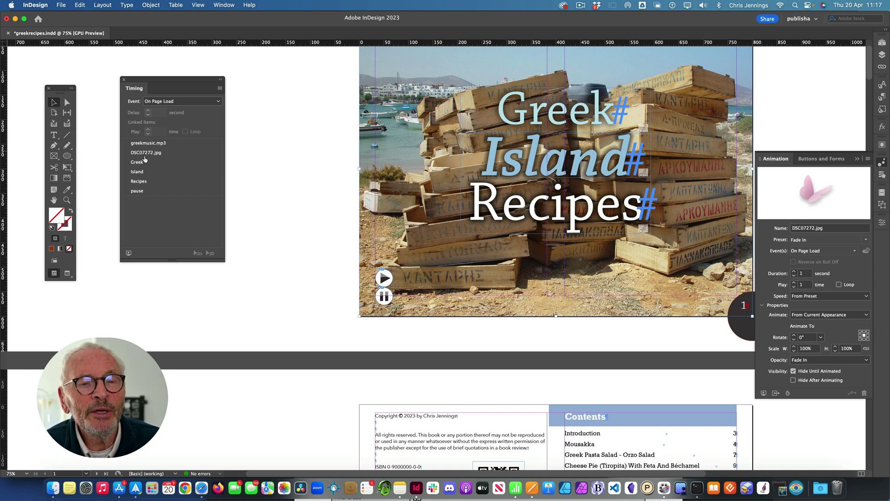
pyautogui.click(145, 193)
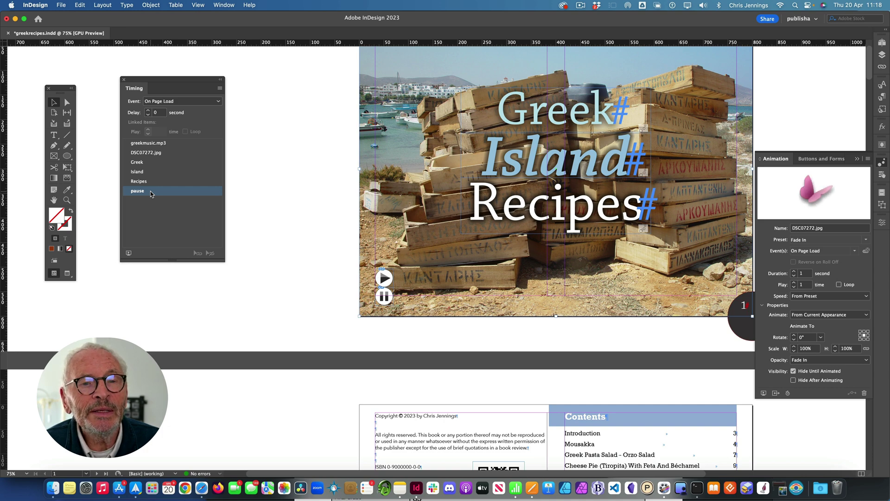
pyautogui.click(148, 112)
pyautogui.click(148, 113)
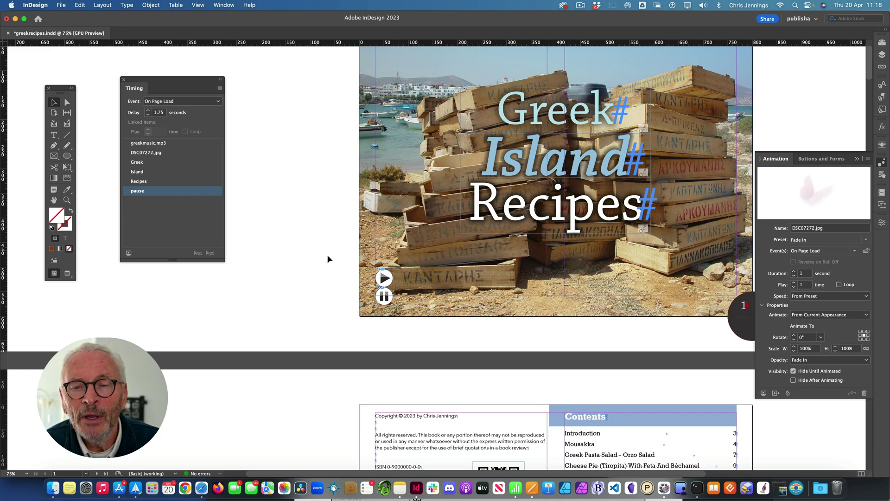
pyautogui.click(388, 277)
pyautogui.moveTo(388, 277); pyautogui.dragTo(389, 295)
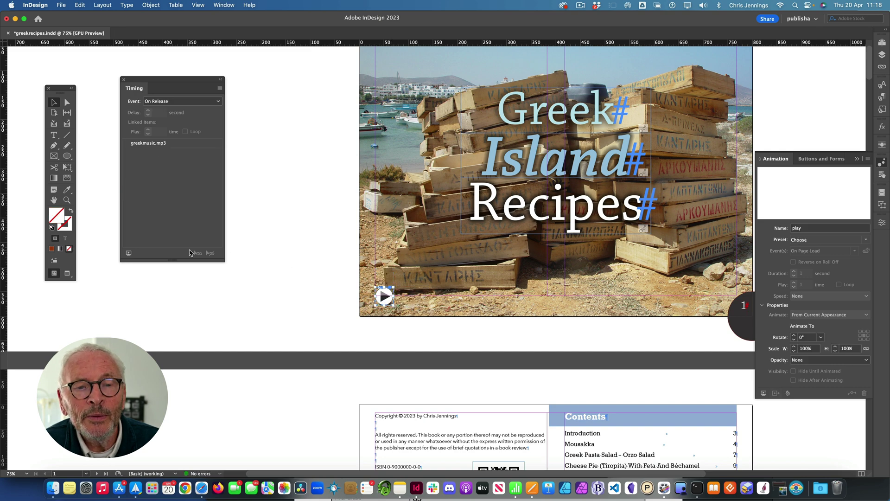
# Preview the cover in document mode, test the fade-in and both music buttons, and clear and close the preview.
pyautogui.click(128, 252)
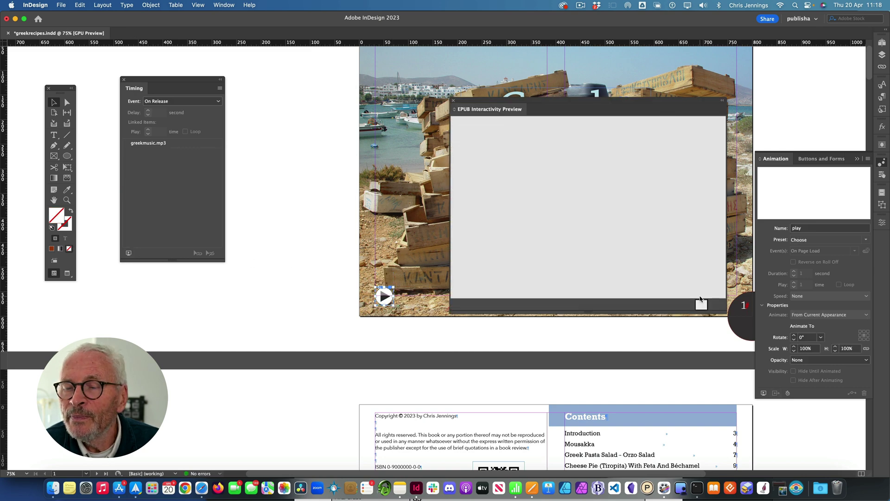
pyautogui.click(715, 305)
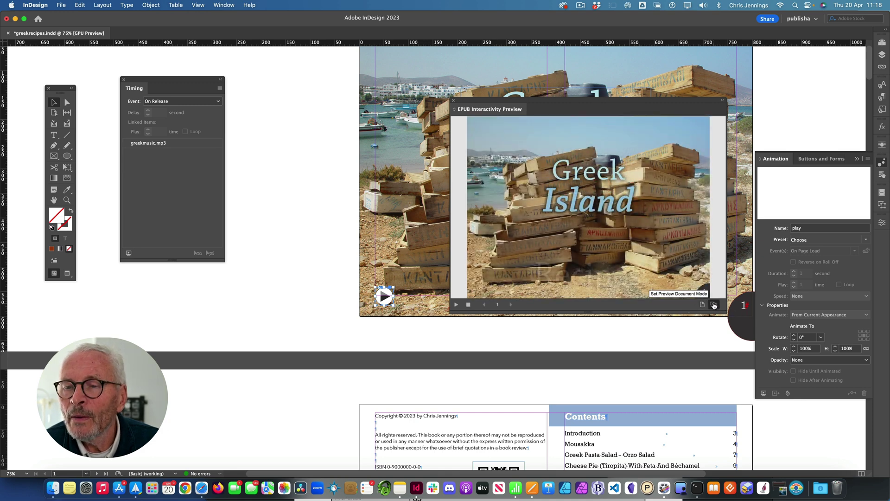
pyautogui.click(457, 305)
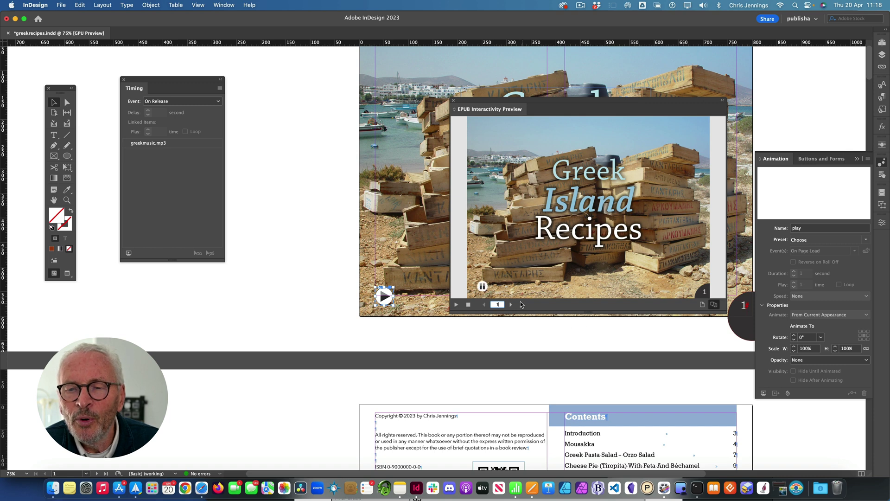
pyautogui.click(482, 287)
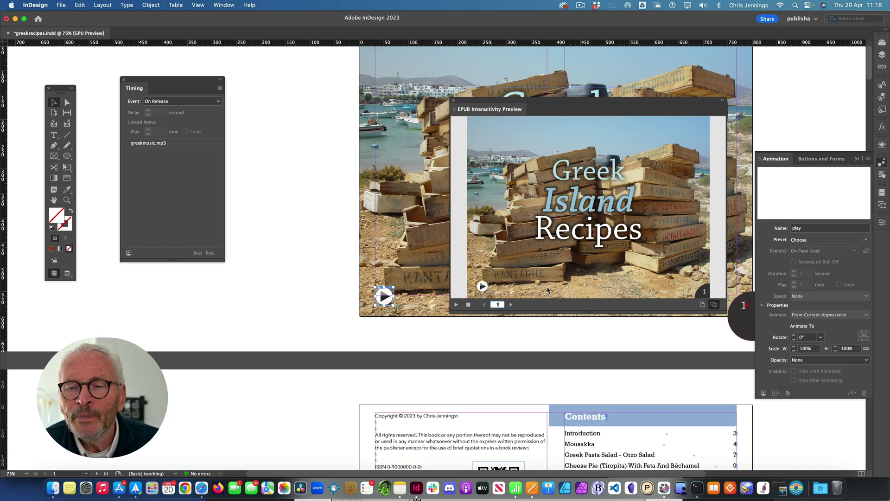
pyautogui.click(482, 286)
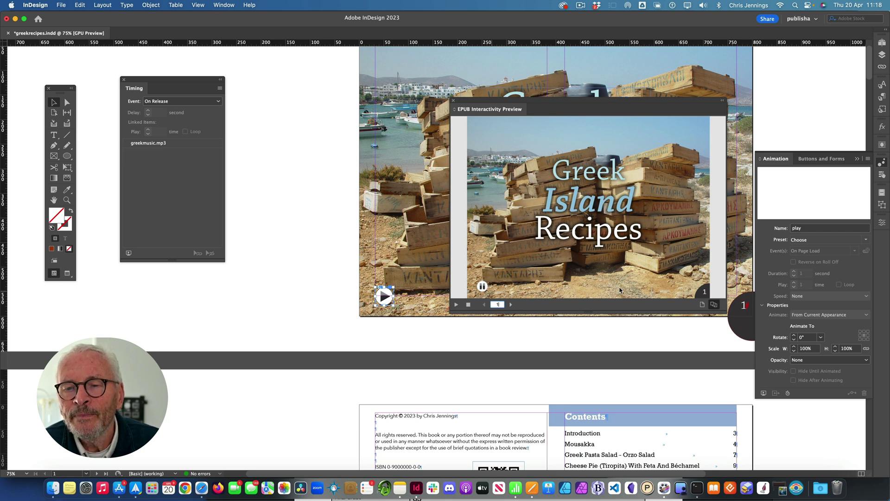
pyautogui.click(468, 304)
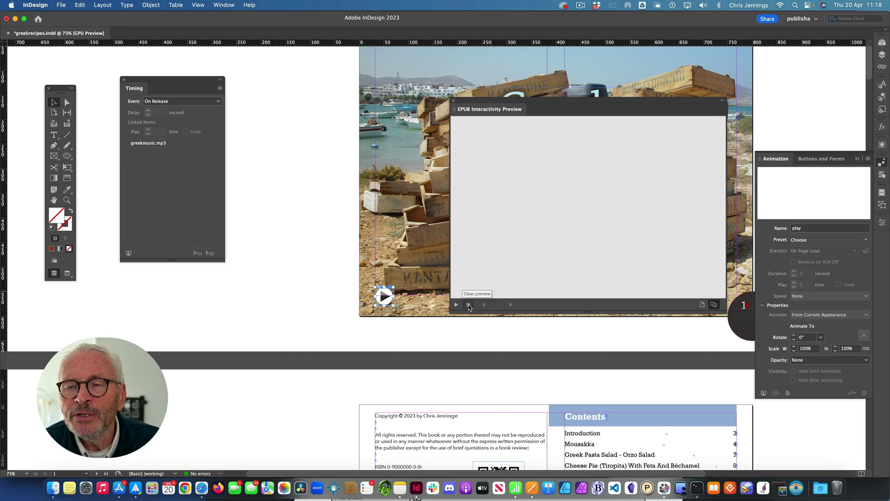
pyautogui.click(453, 100)
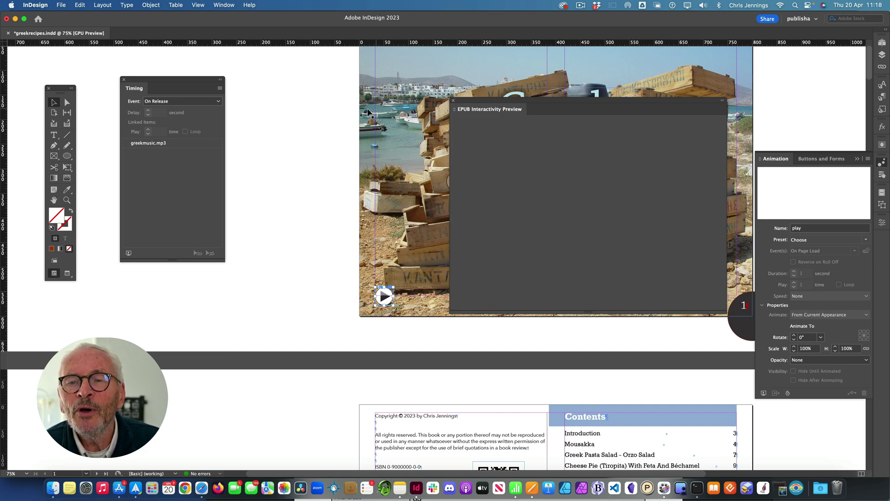
pyautogui.hscroll(5, 285, 121)
pyautogui.scroll(3, 285, 121)
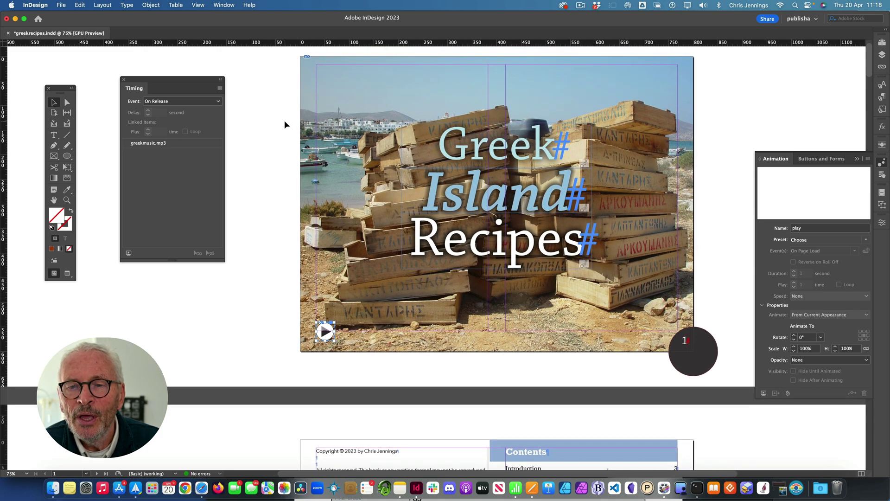